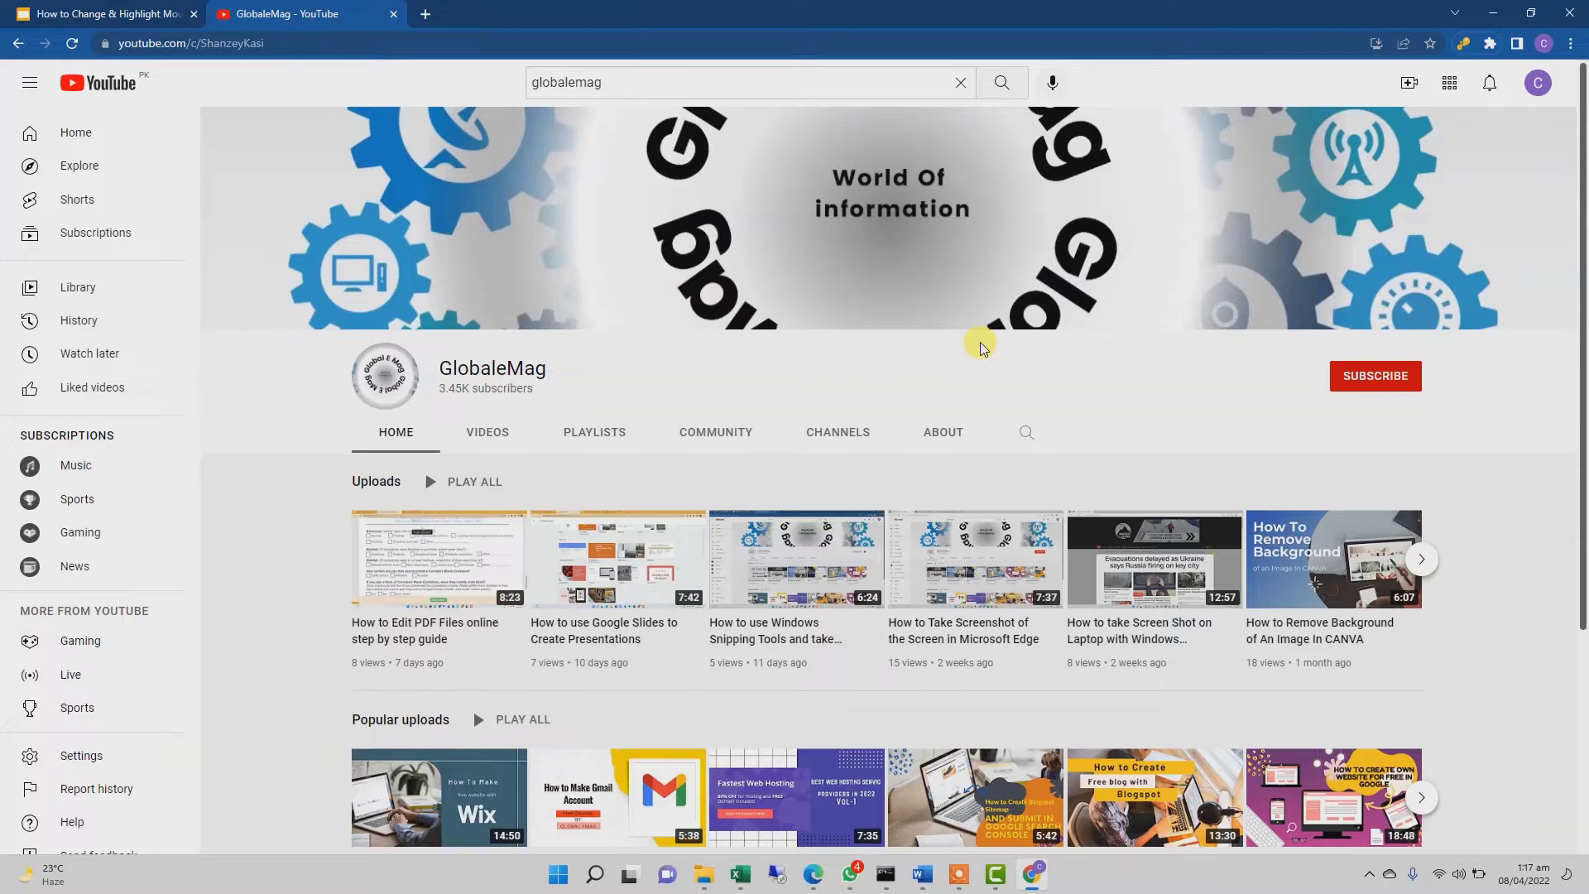
Switch to the Slides presentation, search Windows for "mouse pointer" and open the Mouse pointer style settings.
click(142, 18)
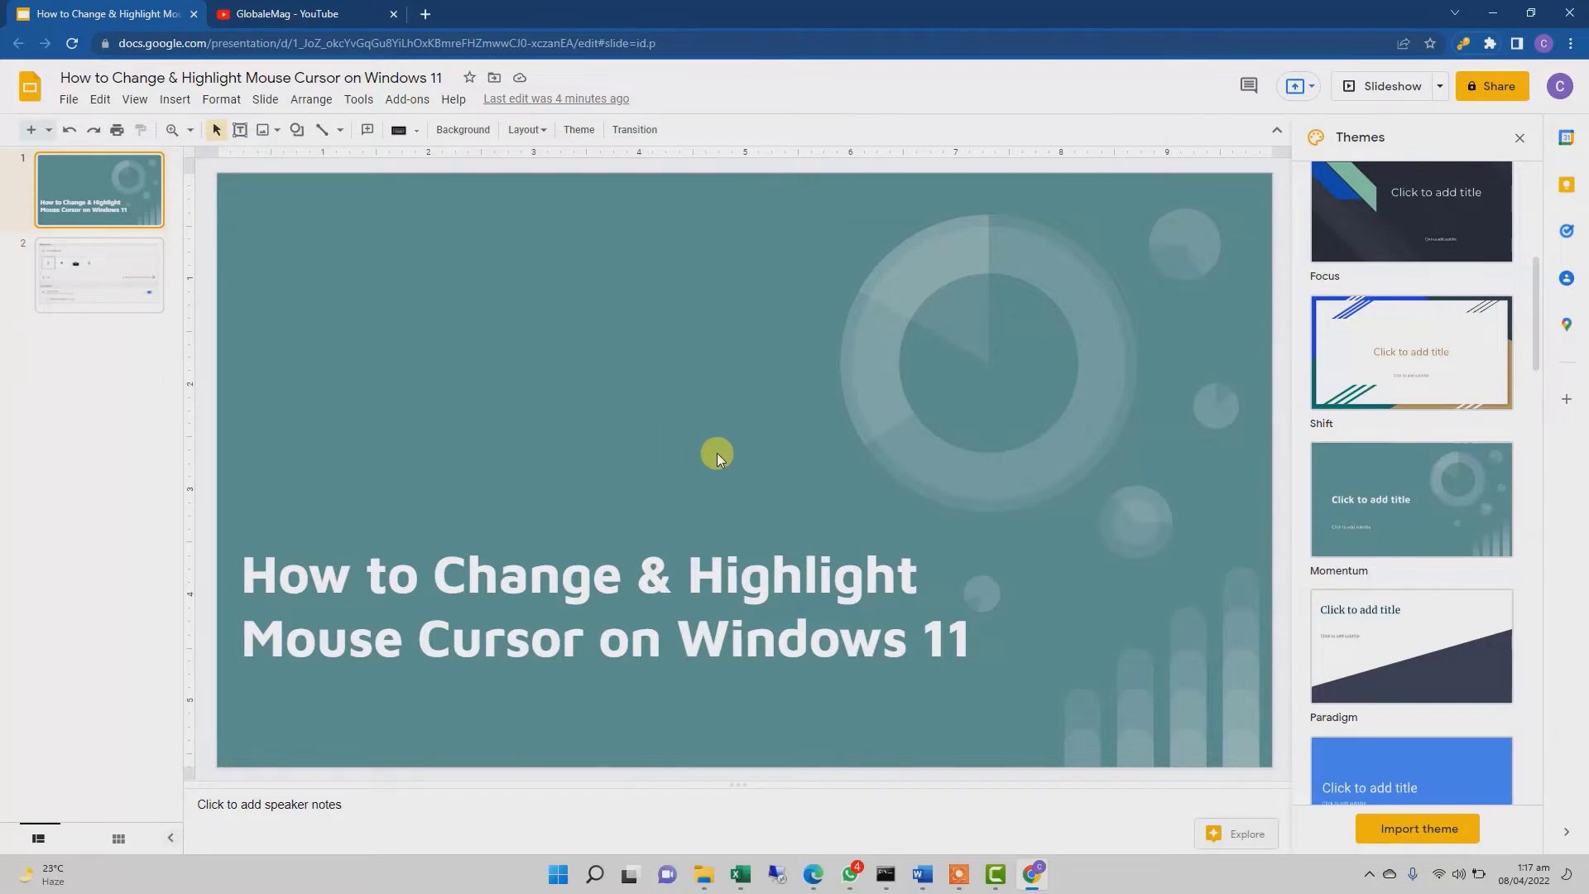
click(594, 874)
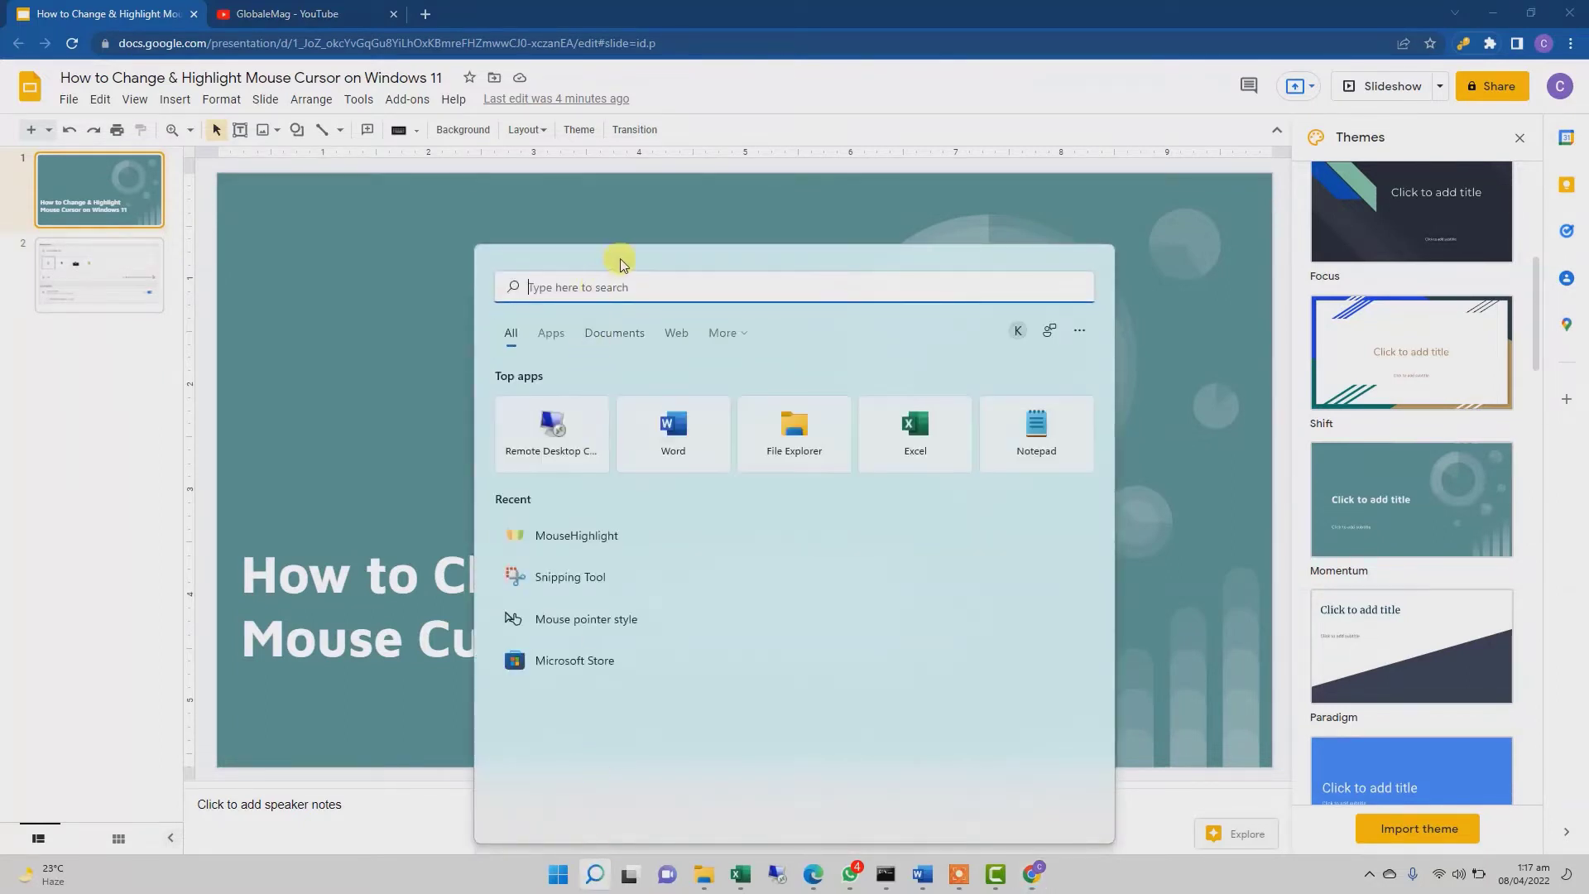
text(mo)
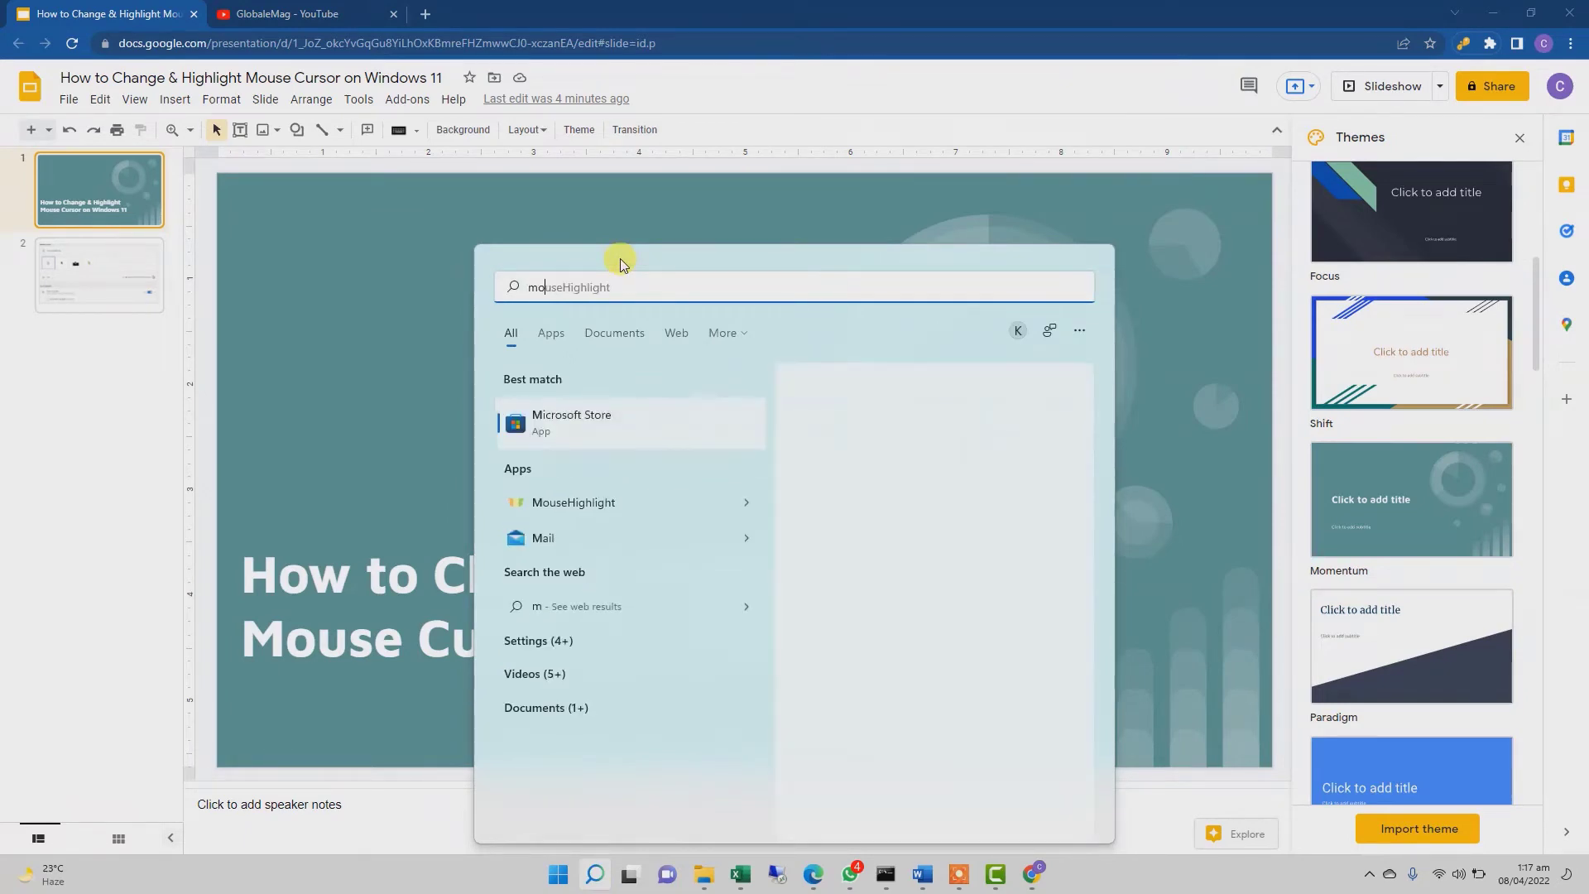
text(use pointer)
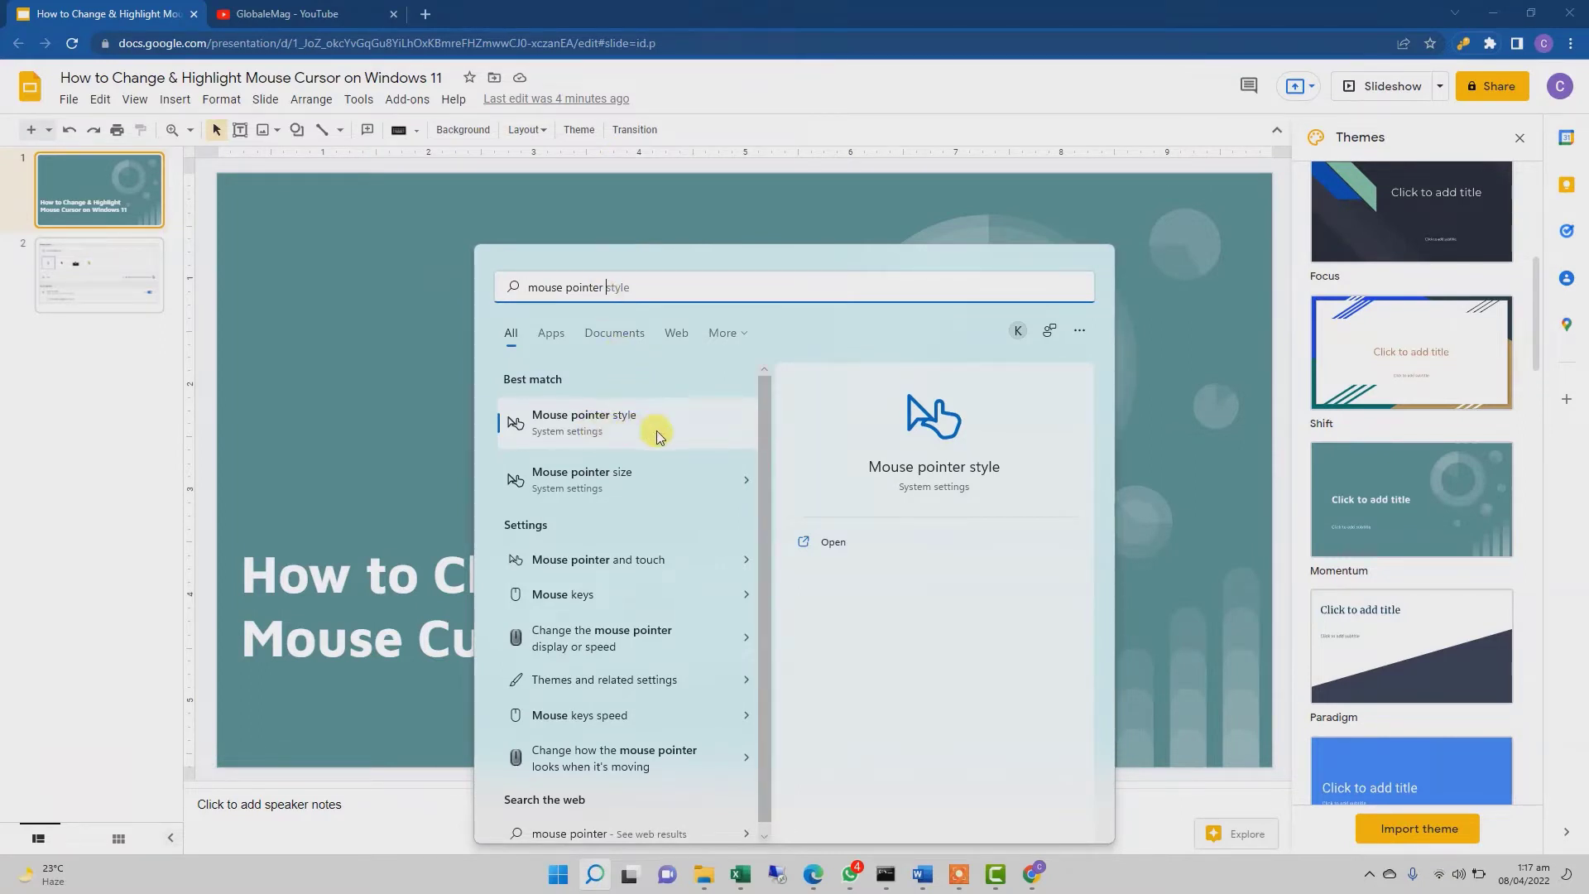
click(632, 431)
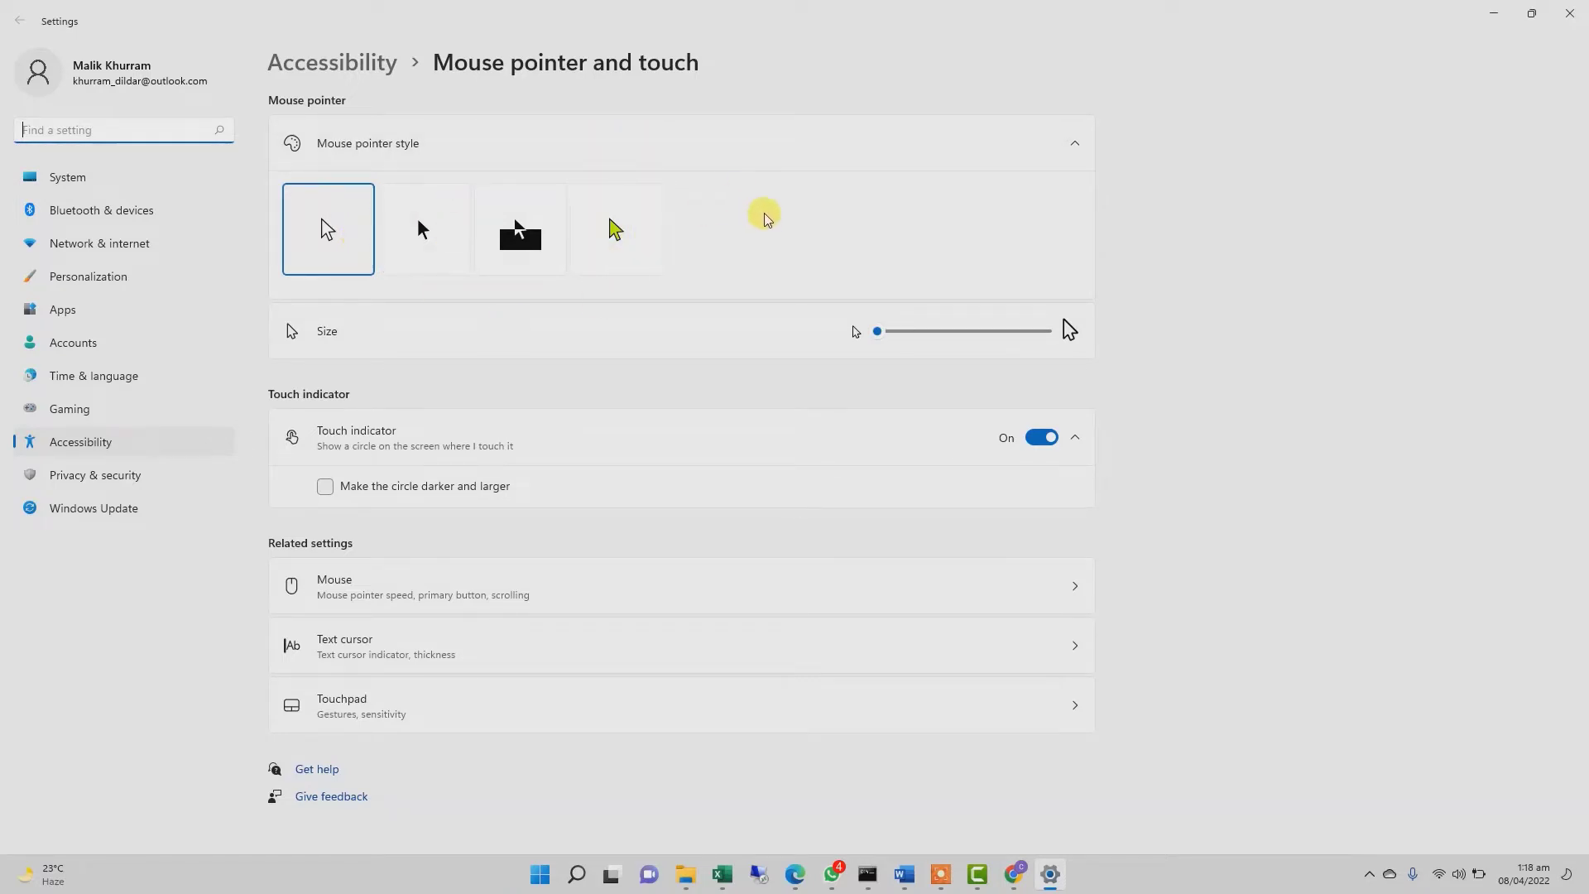
Try the black, white and inverted mouse pointer styles, with the pointer size raised to about the middle of its range.
click(442, 235)
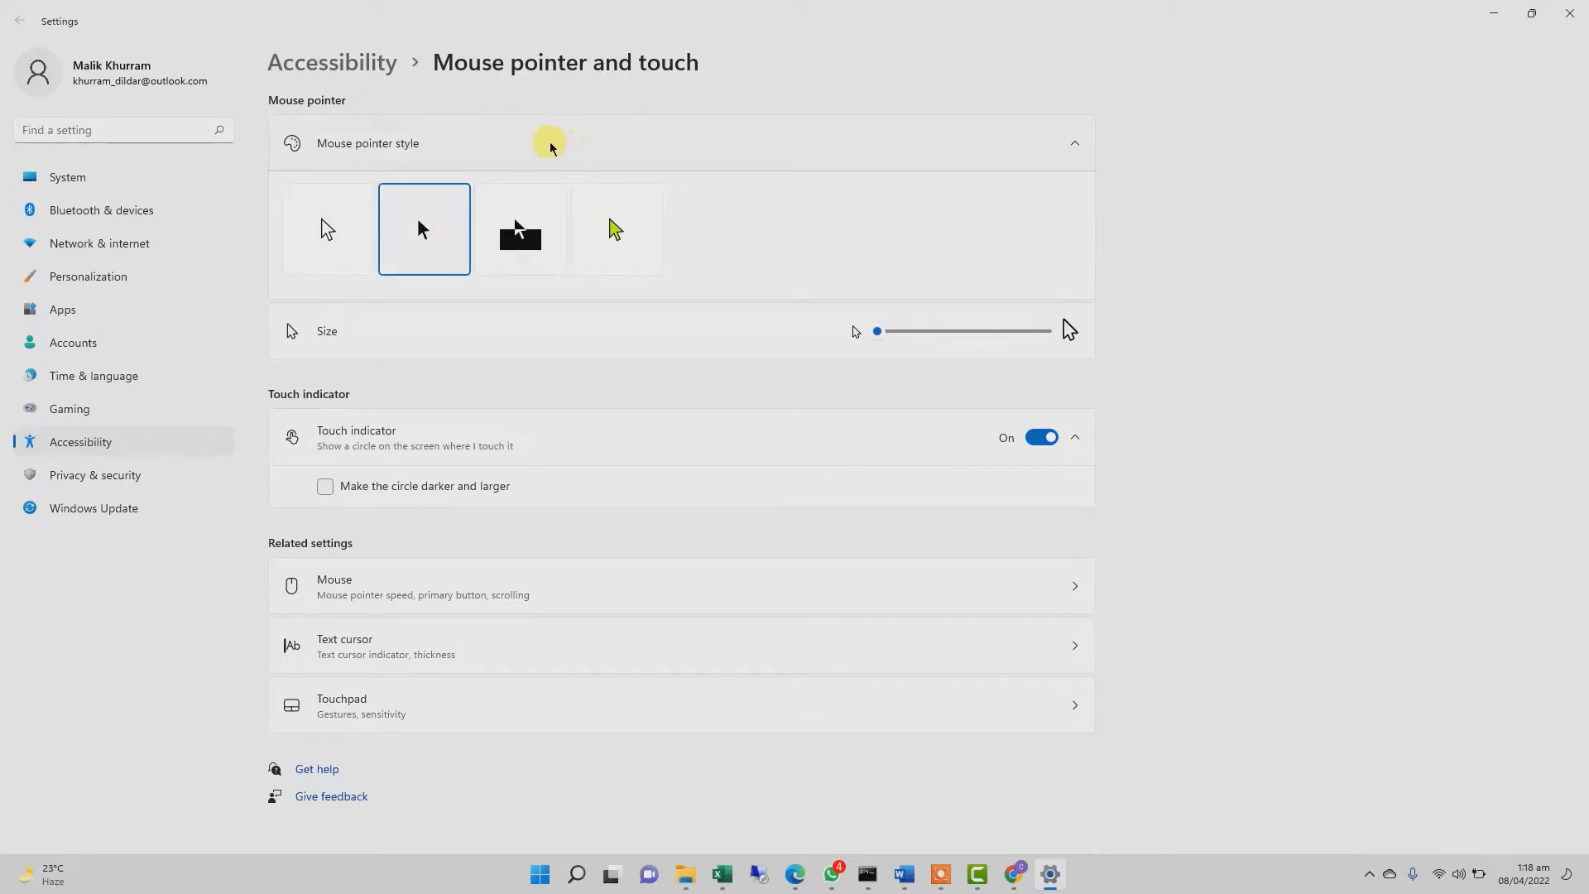
drag(876, 336, 972, 333)
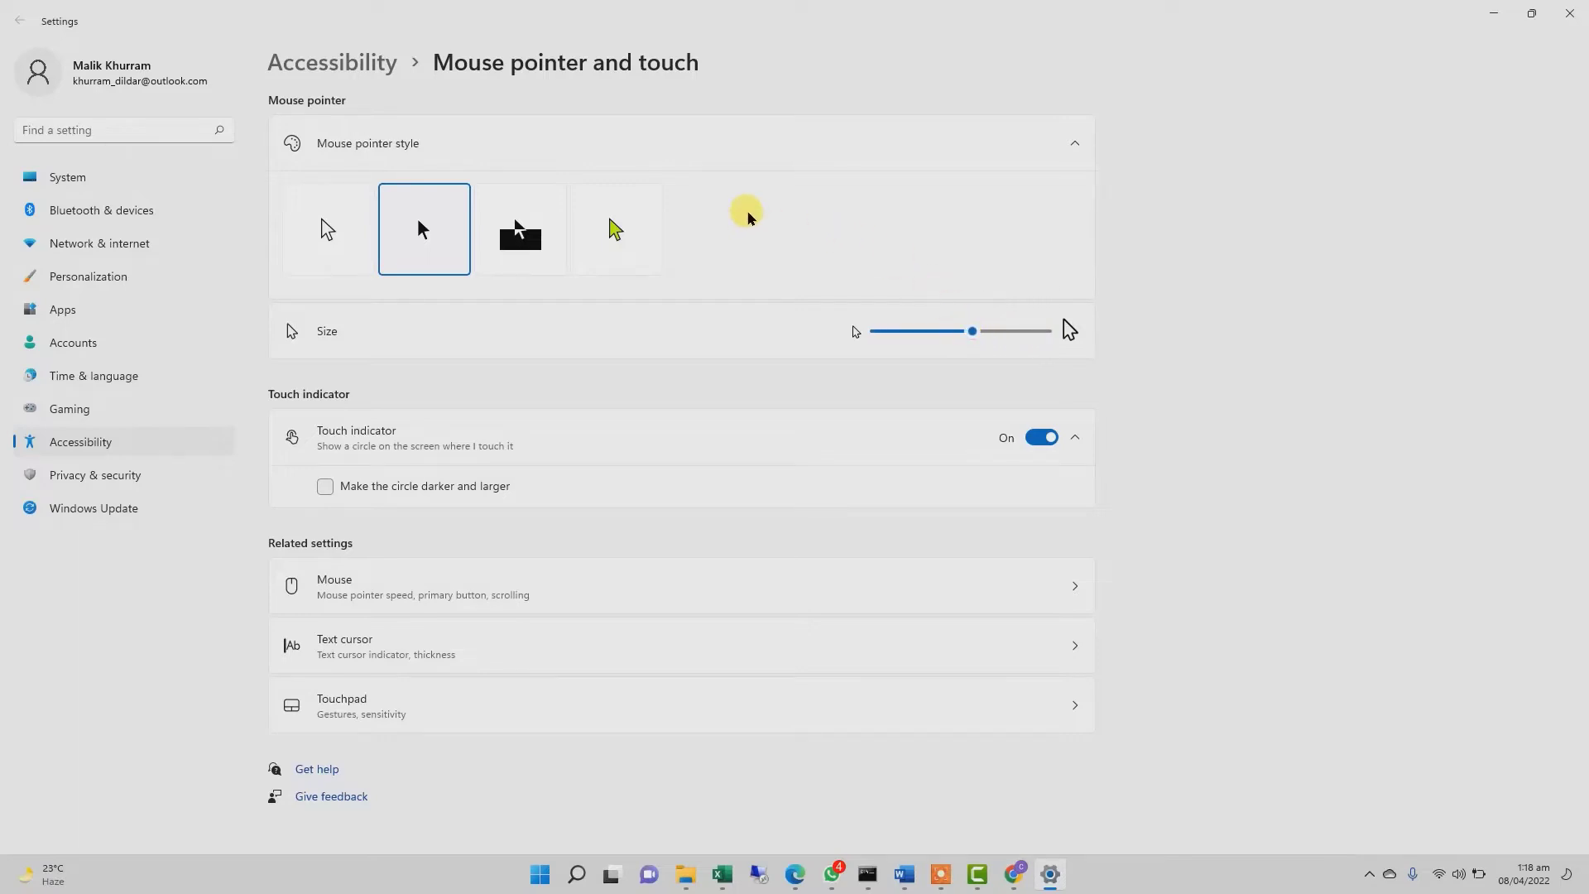
click(315, 226)
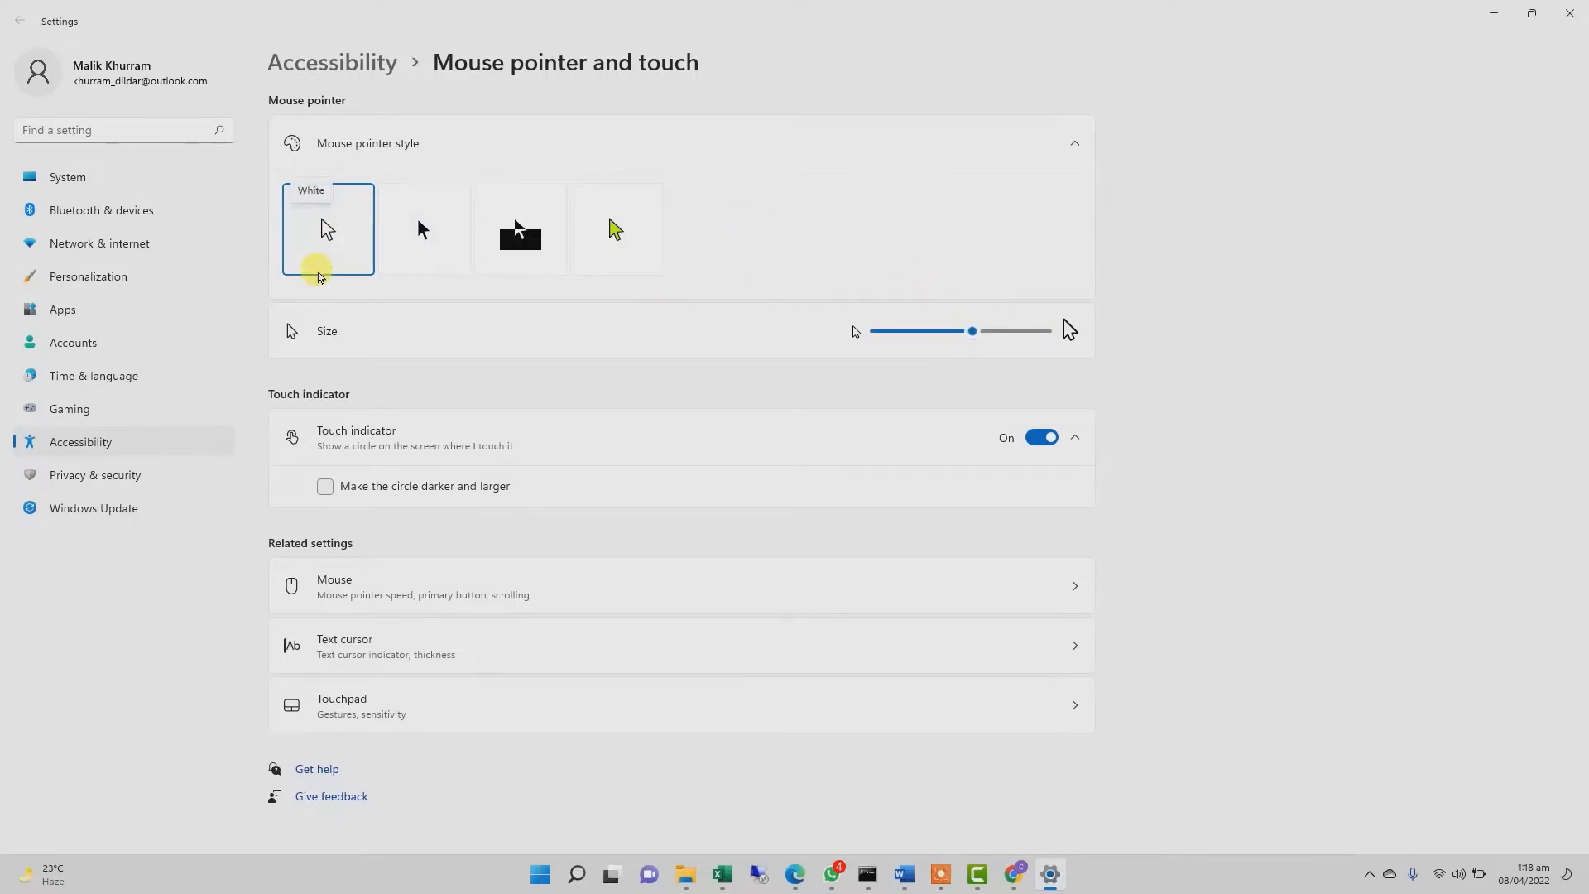
click(446, 256)
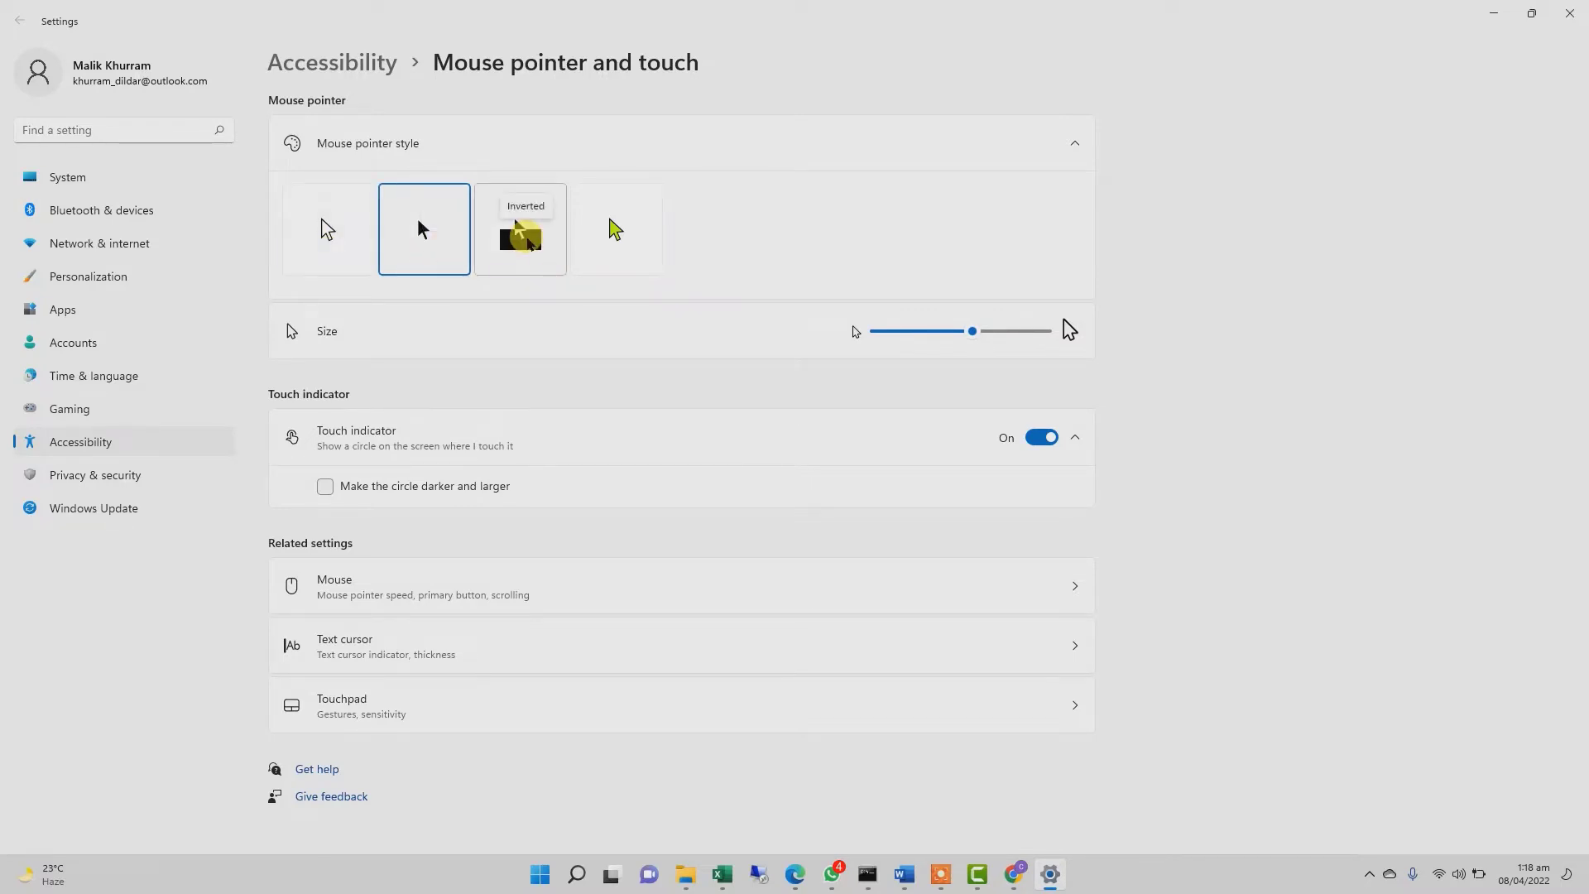
click(528, 240)
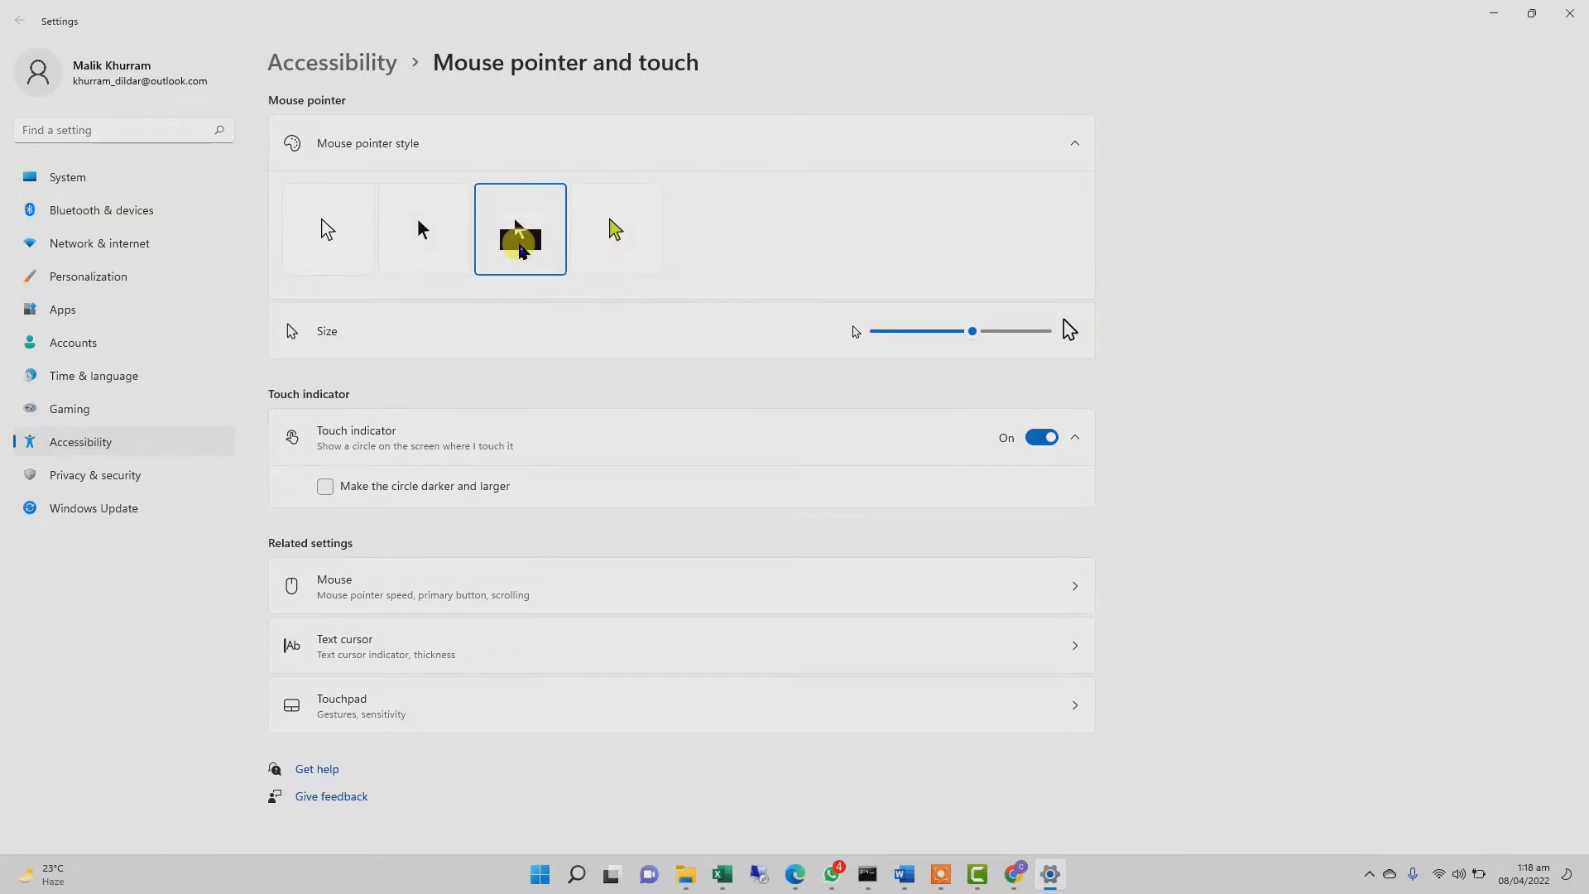
Try the custom pointer style in the recommended blue color and reduce the pointer size to just above the minimum.
click(610, 241)
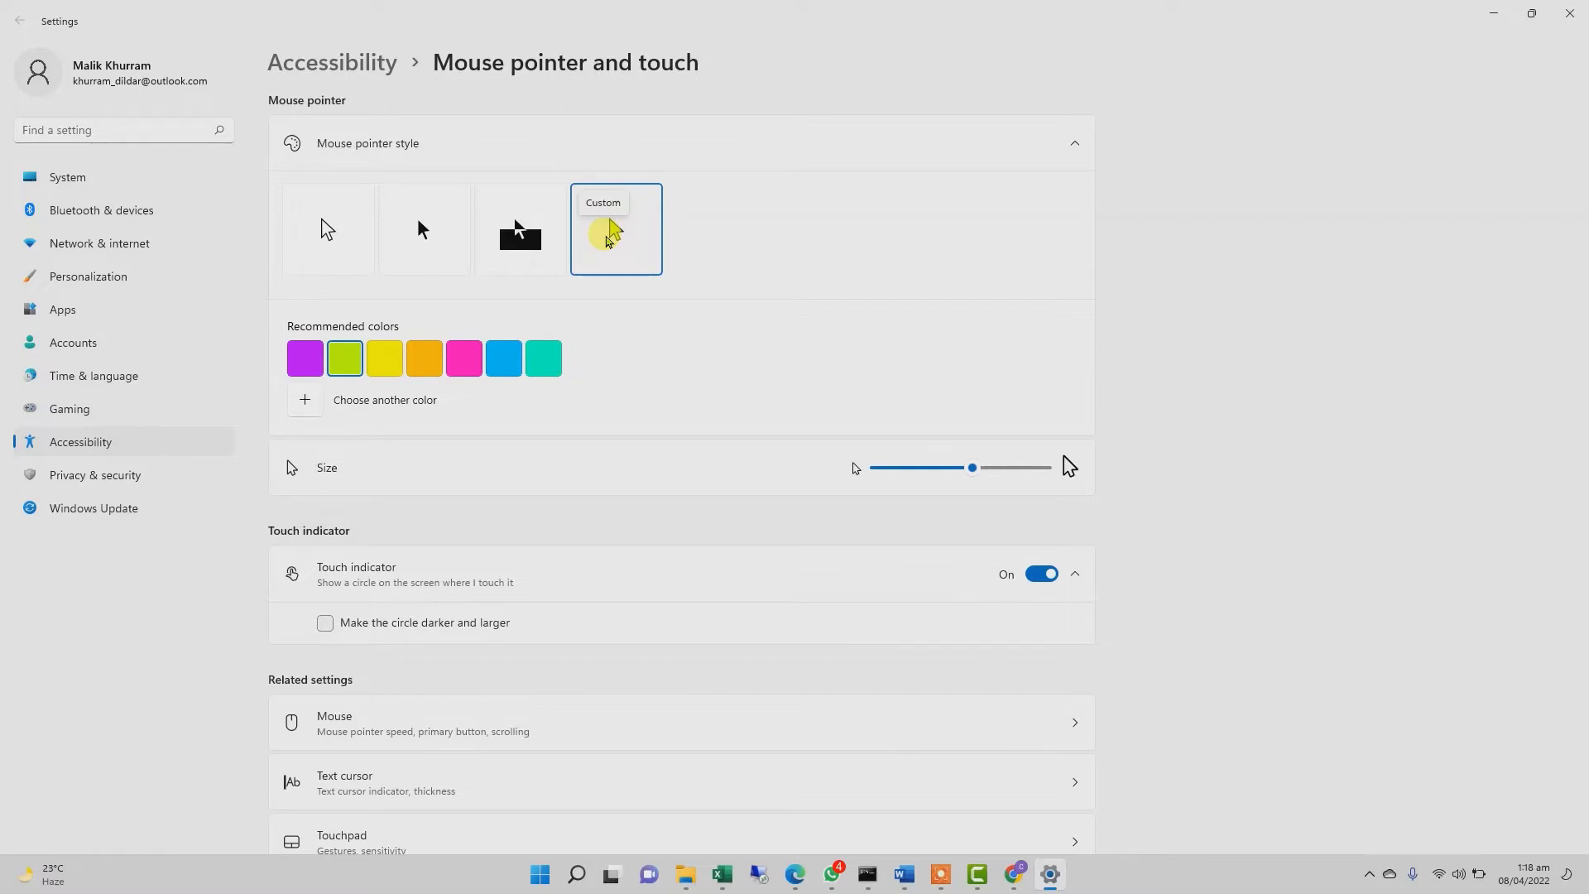
click(505, 363)
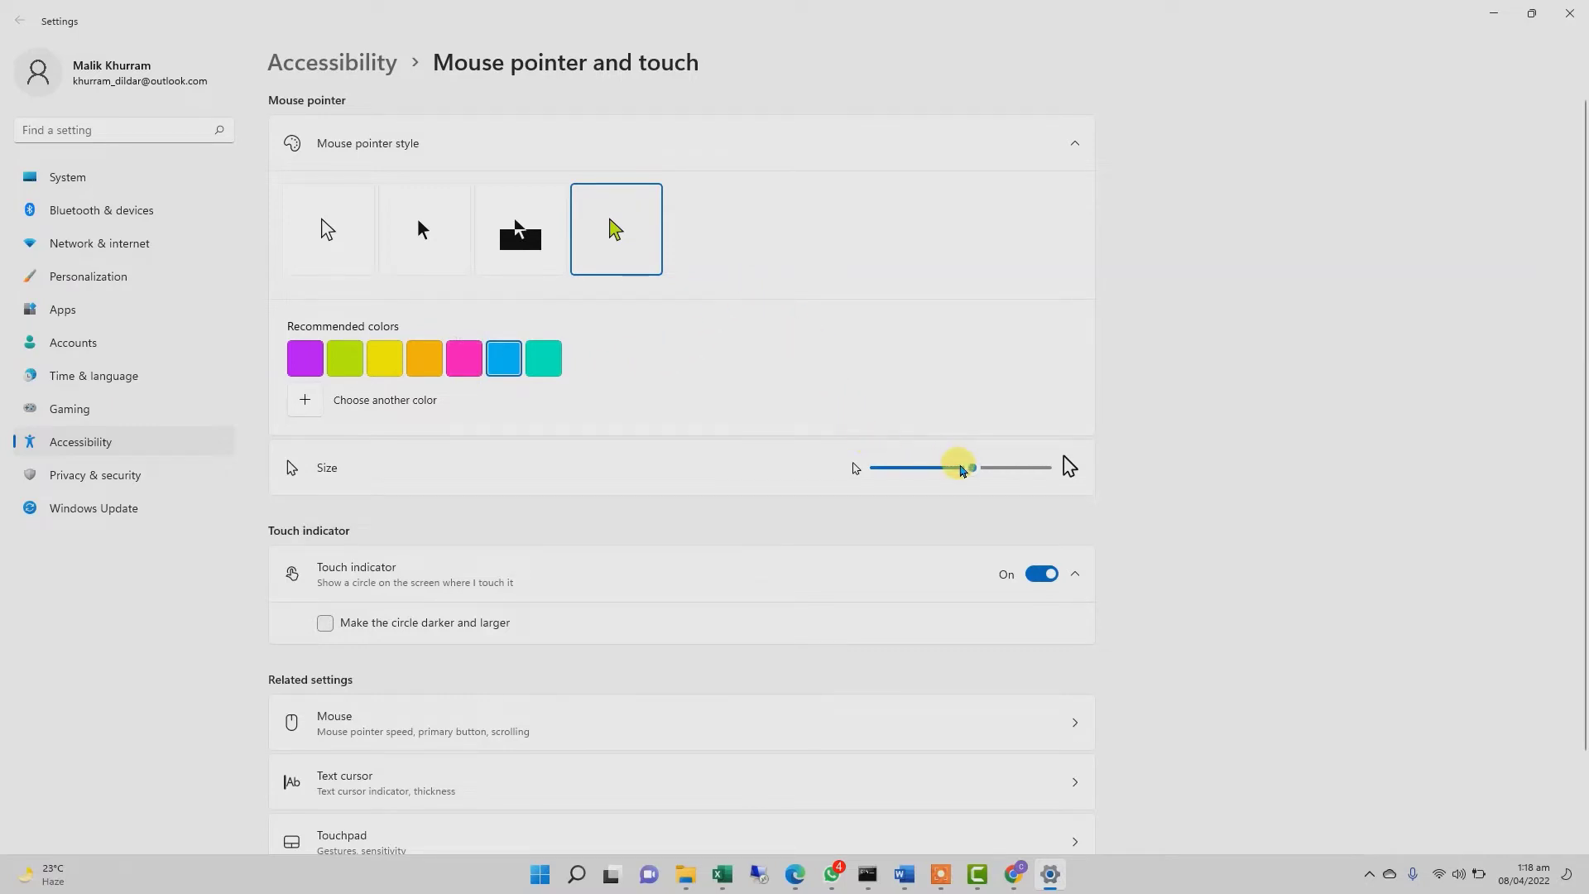
drag(968, 466, 913, 470)
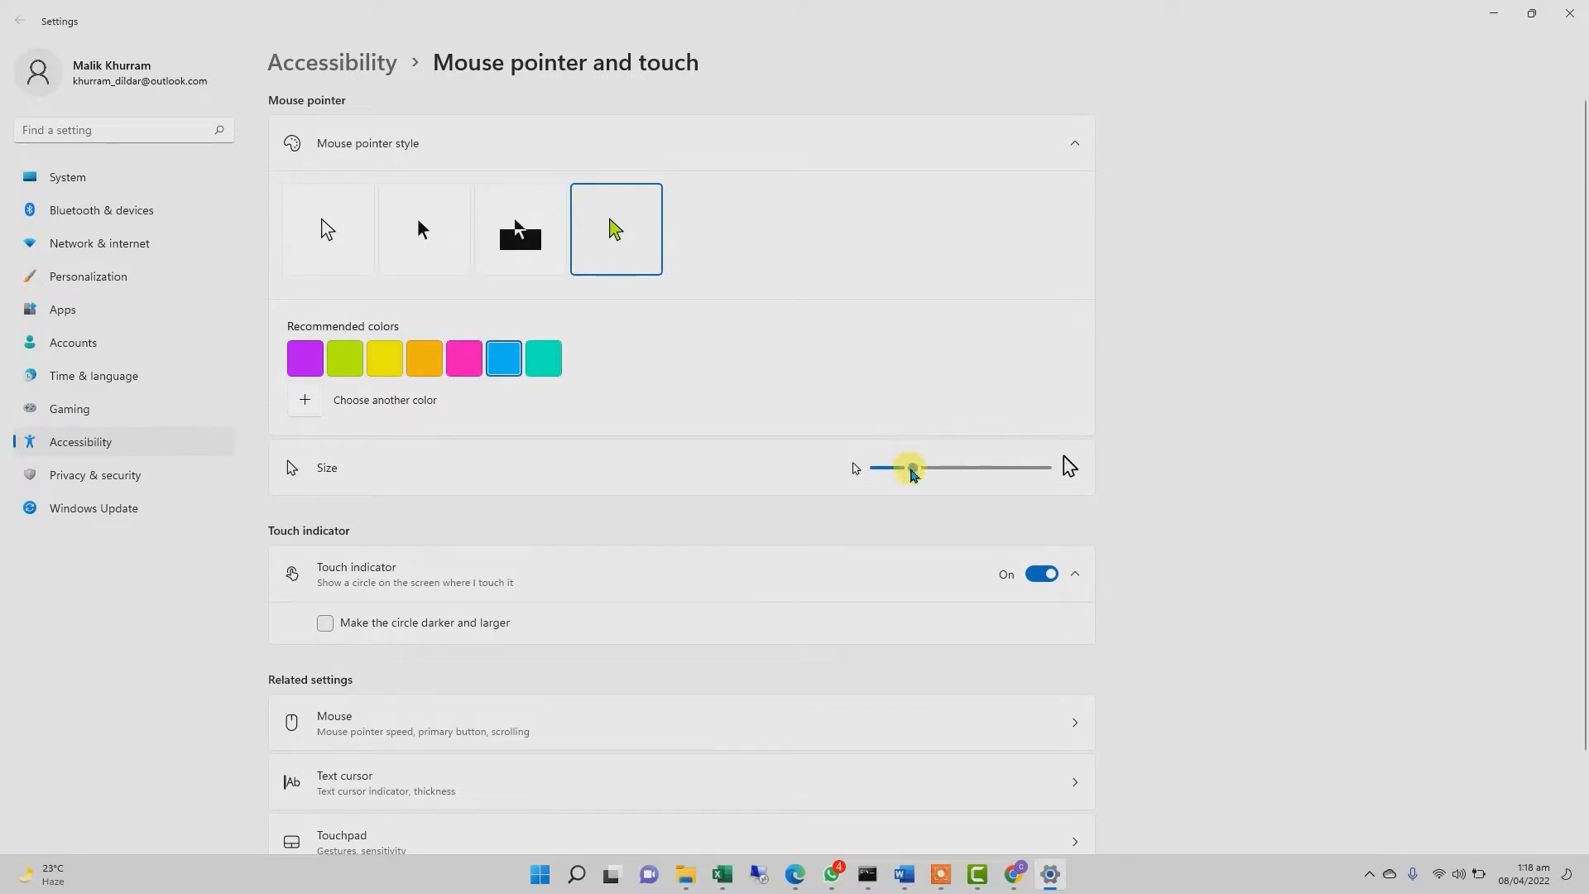
drag(910, 467, 888, 469)
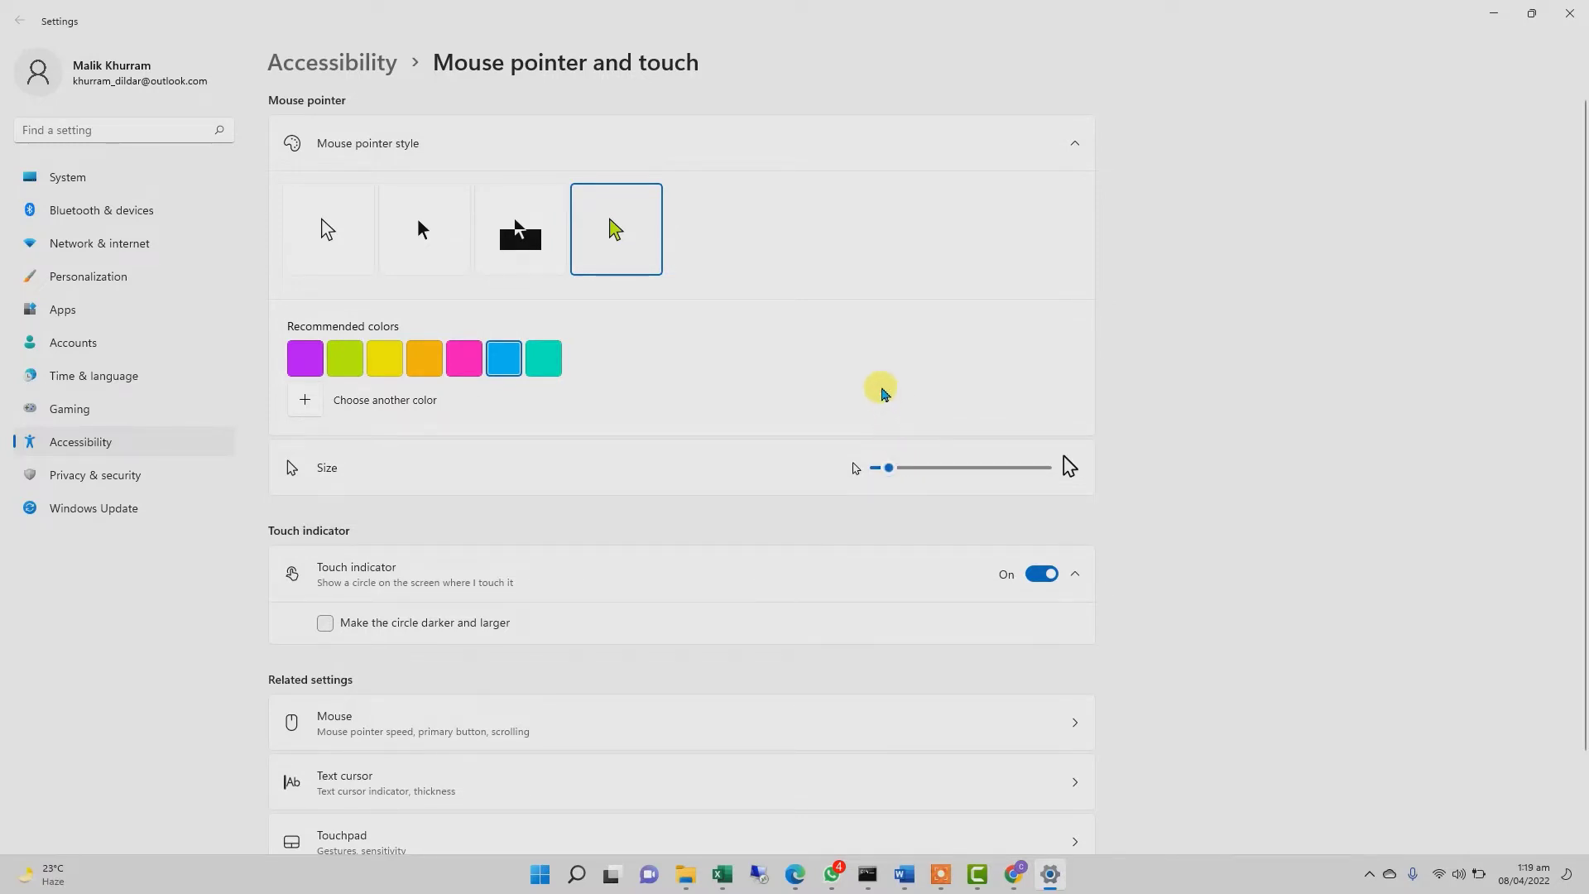
Set the mouse pointer style to White and its size to the smallest setting.
click(335, 223)
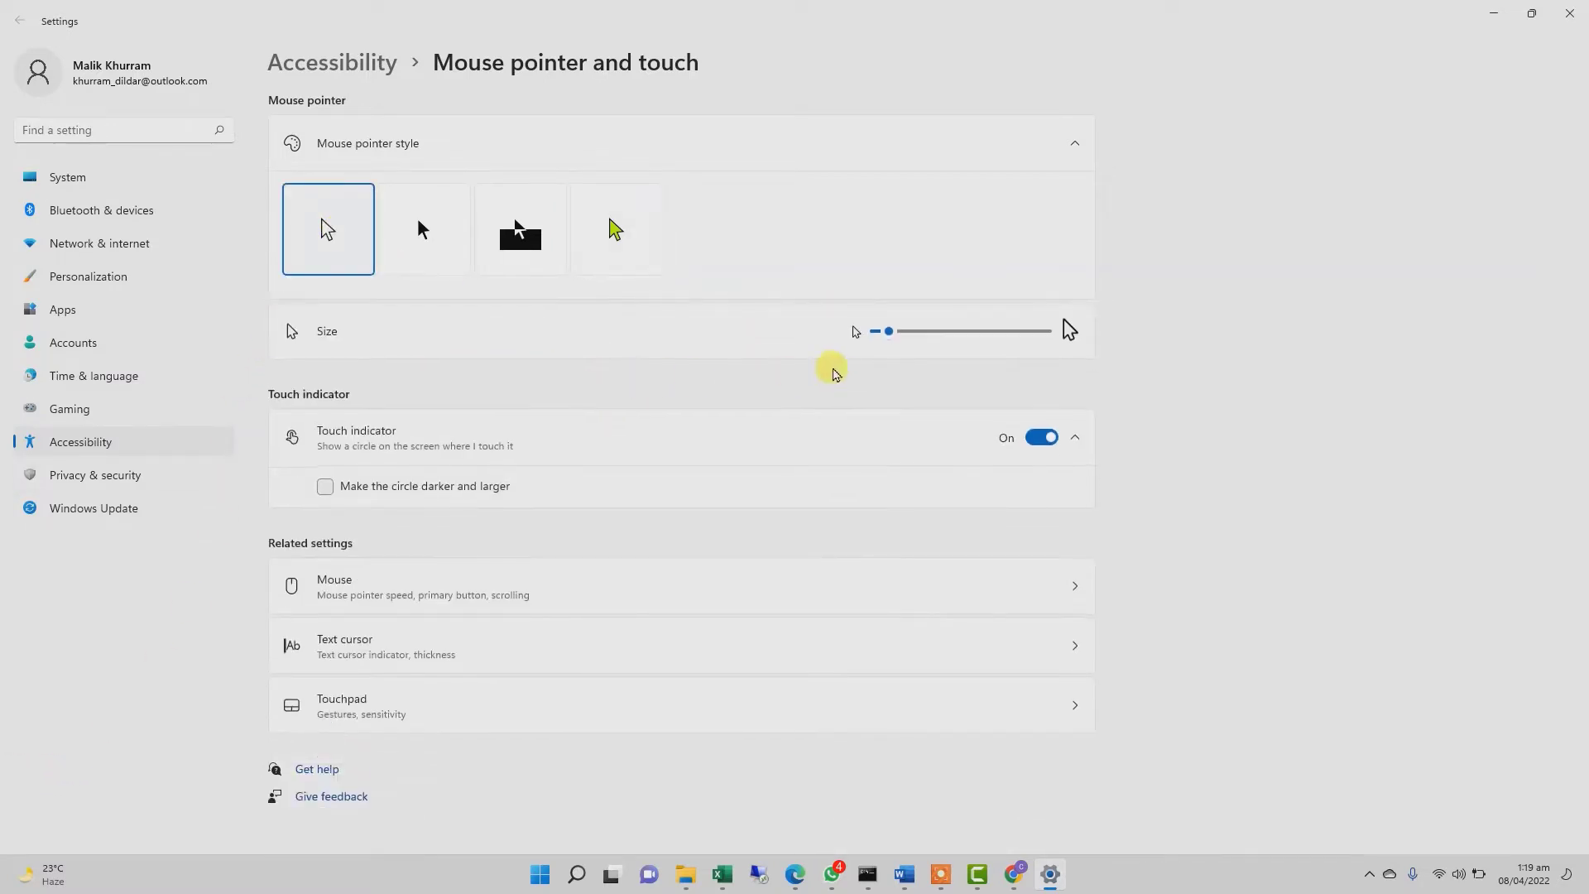
drag(884, 331, 845, 341)
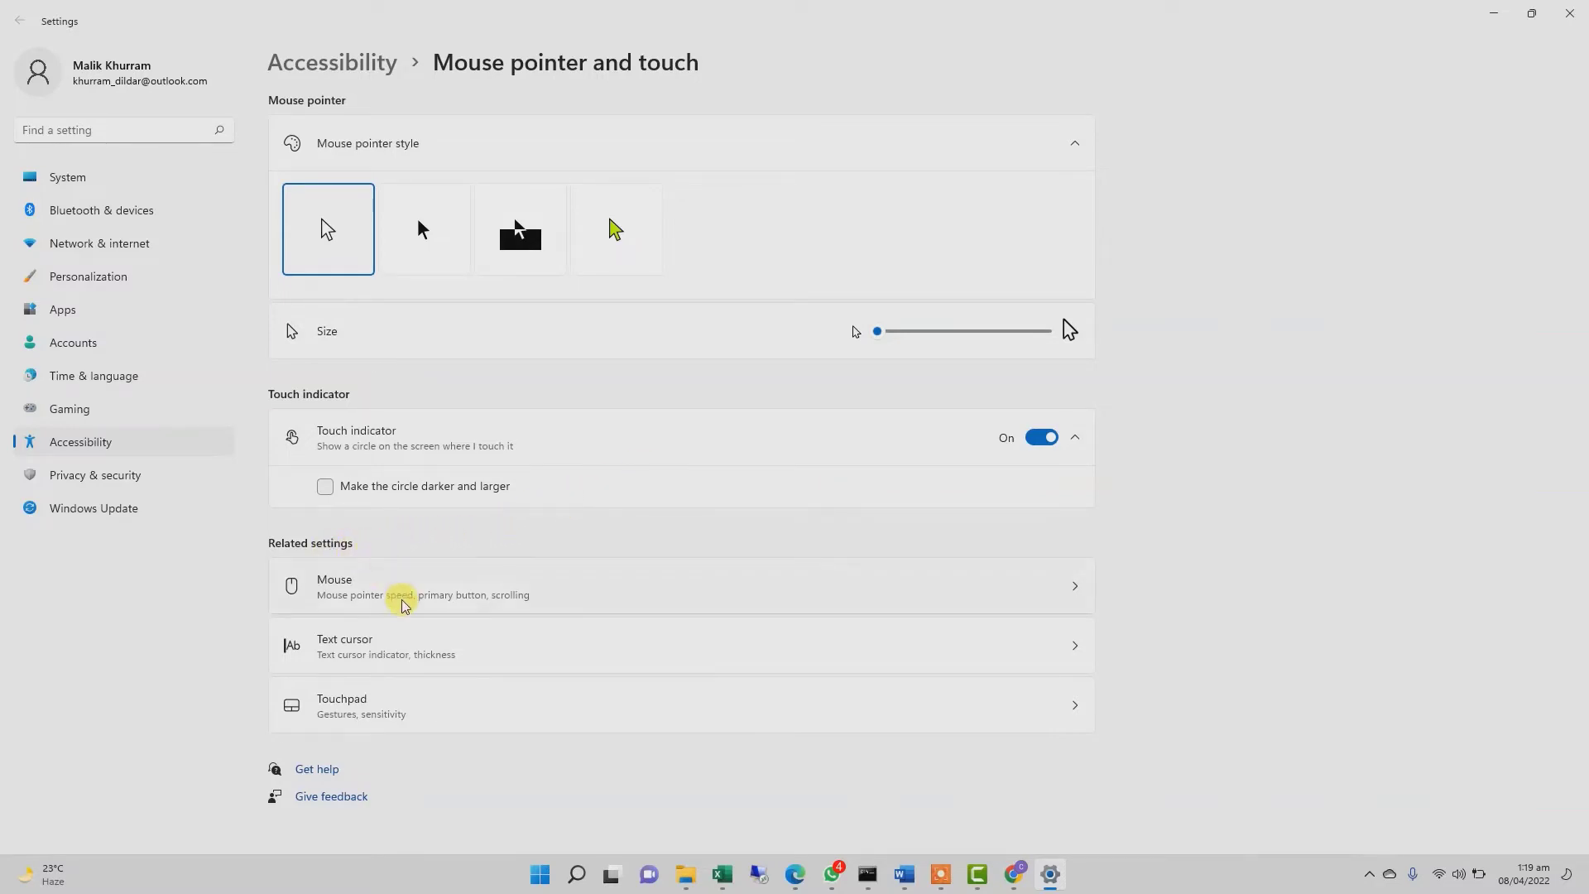
Open the additional mouse settings from the related Mouse settings and move the Mouse Properties dialog away from the screen corner.
click(447, 599)
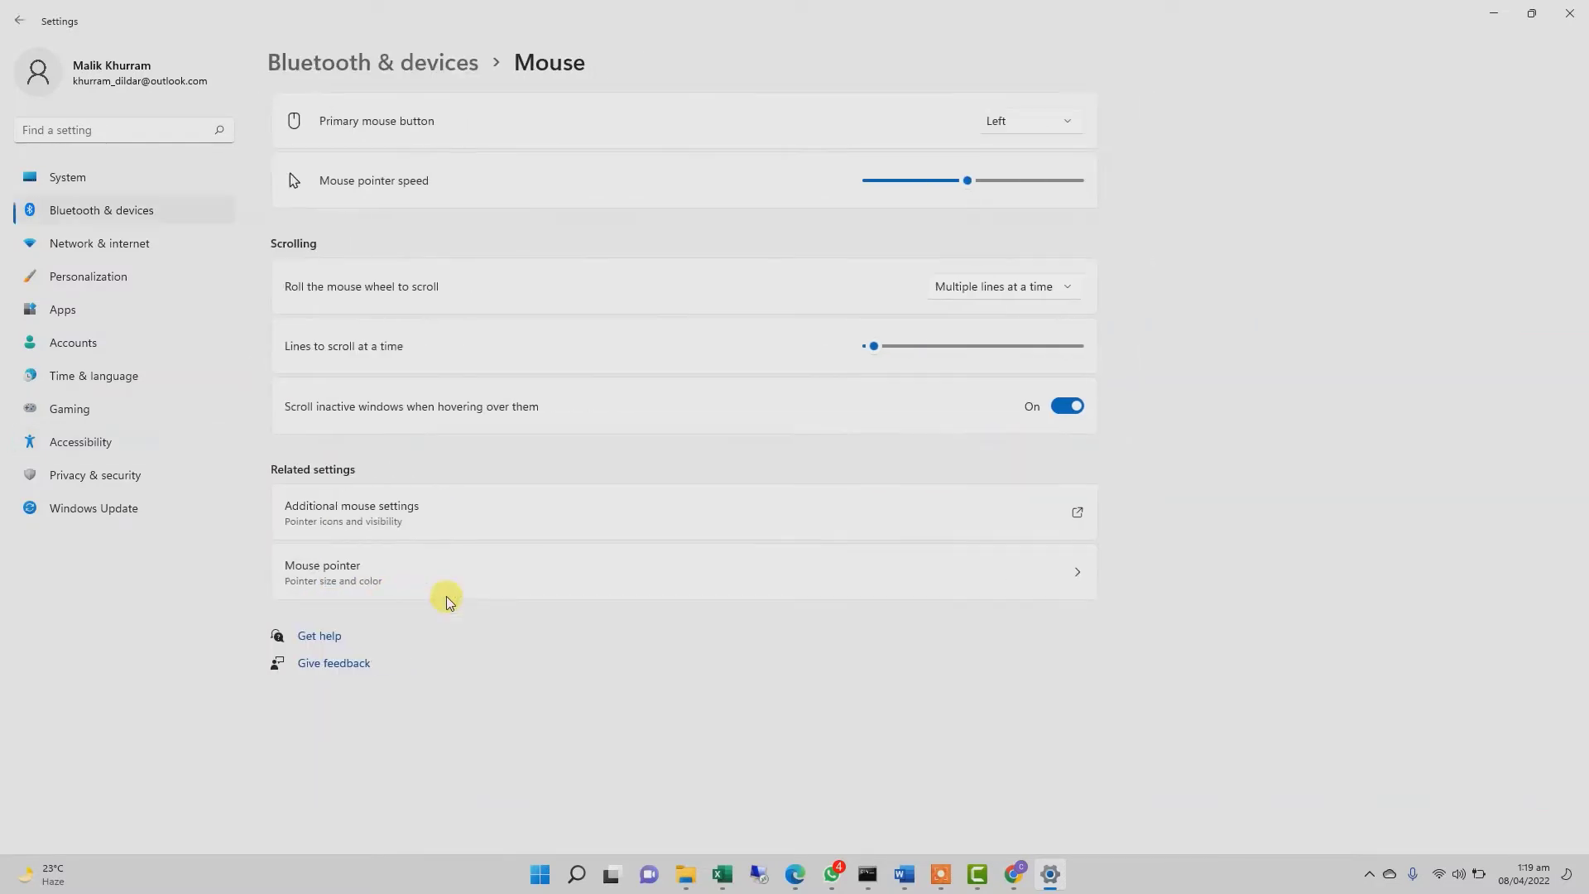
click(446, 511)
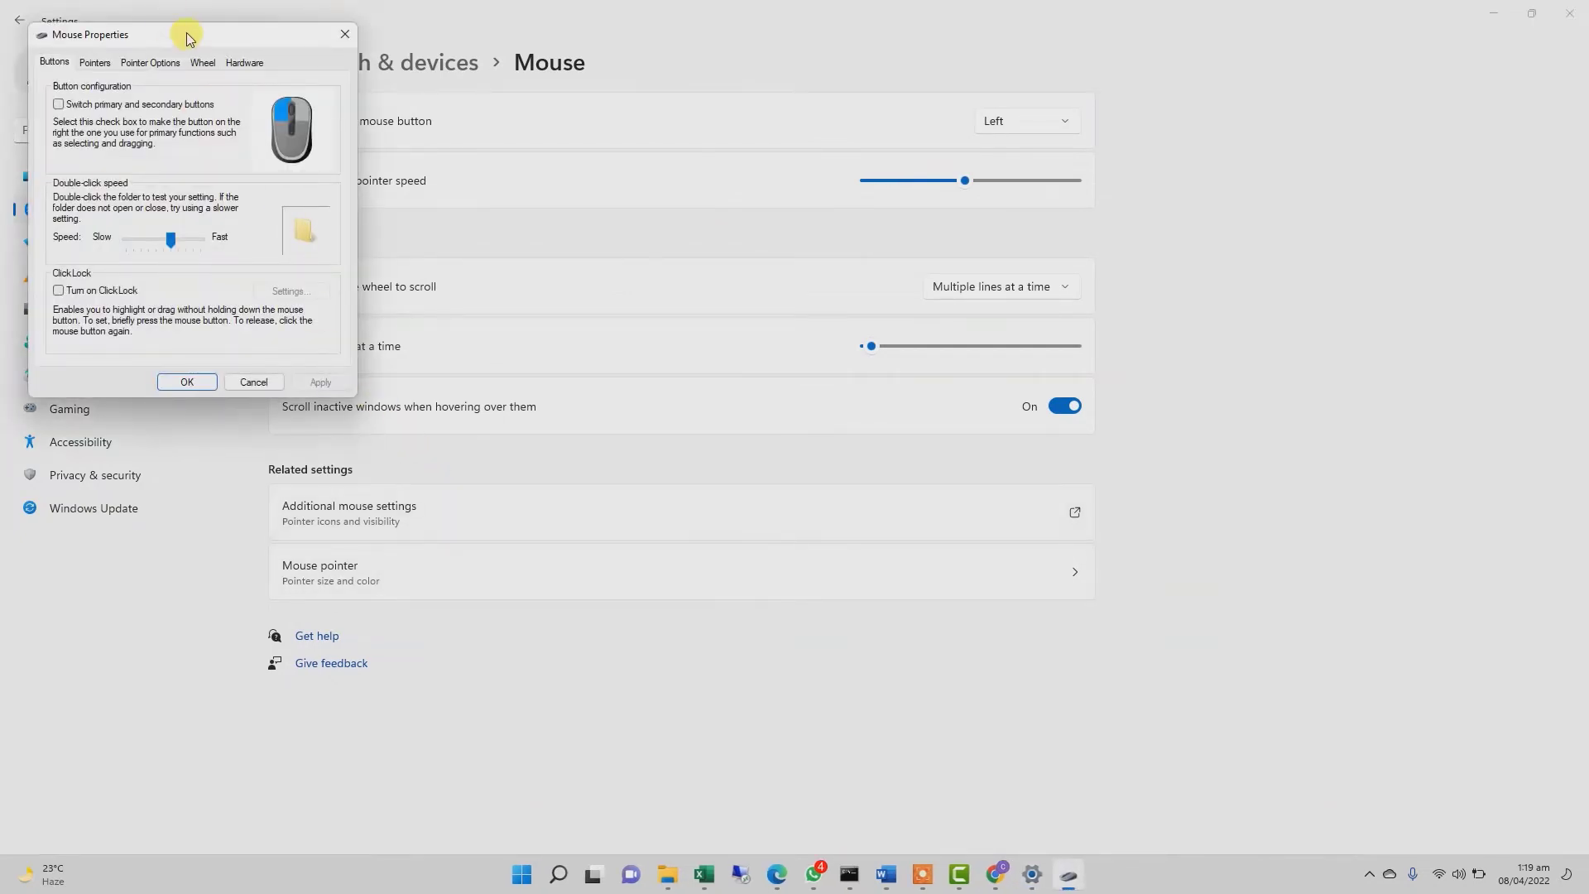
drag(185, 35, 629, 149)
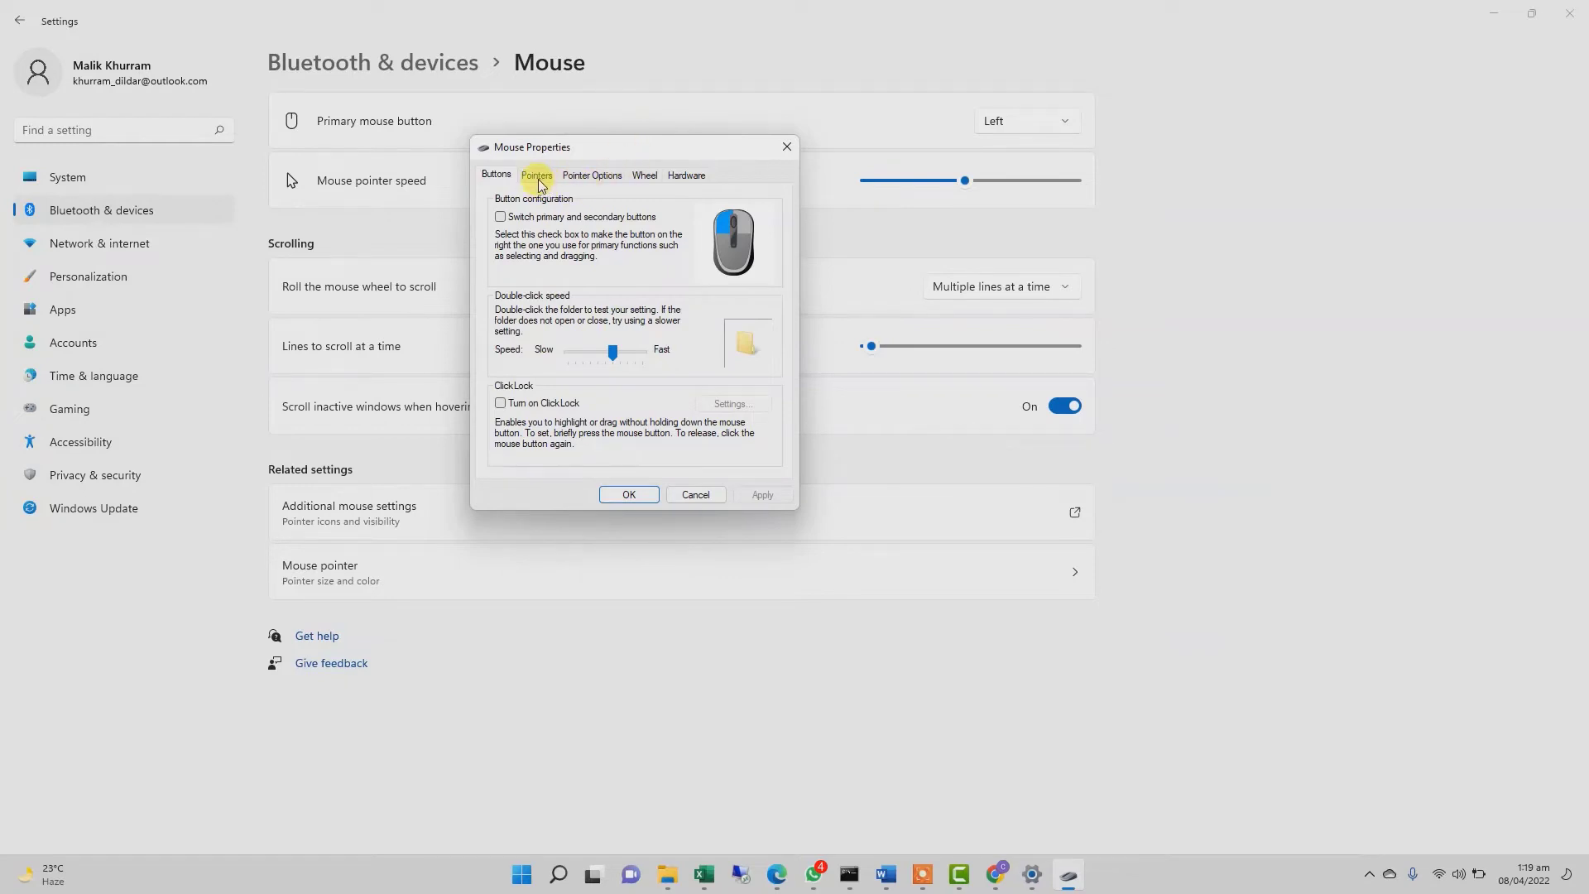
mouse_move(581, 149)
mouse_down()
mouse_move(637, 150)
mouse_move(437, 184)
mouse_move(711, 149)
mouse_move(557, 159)
mouse_up()
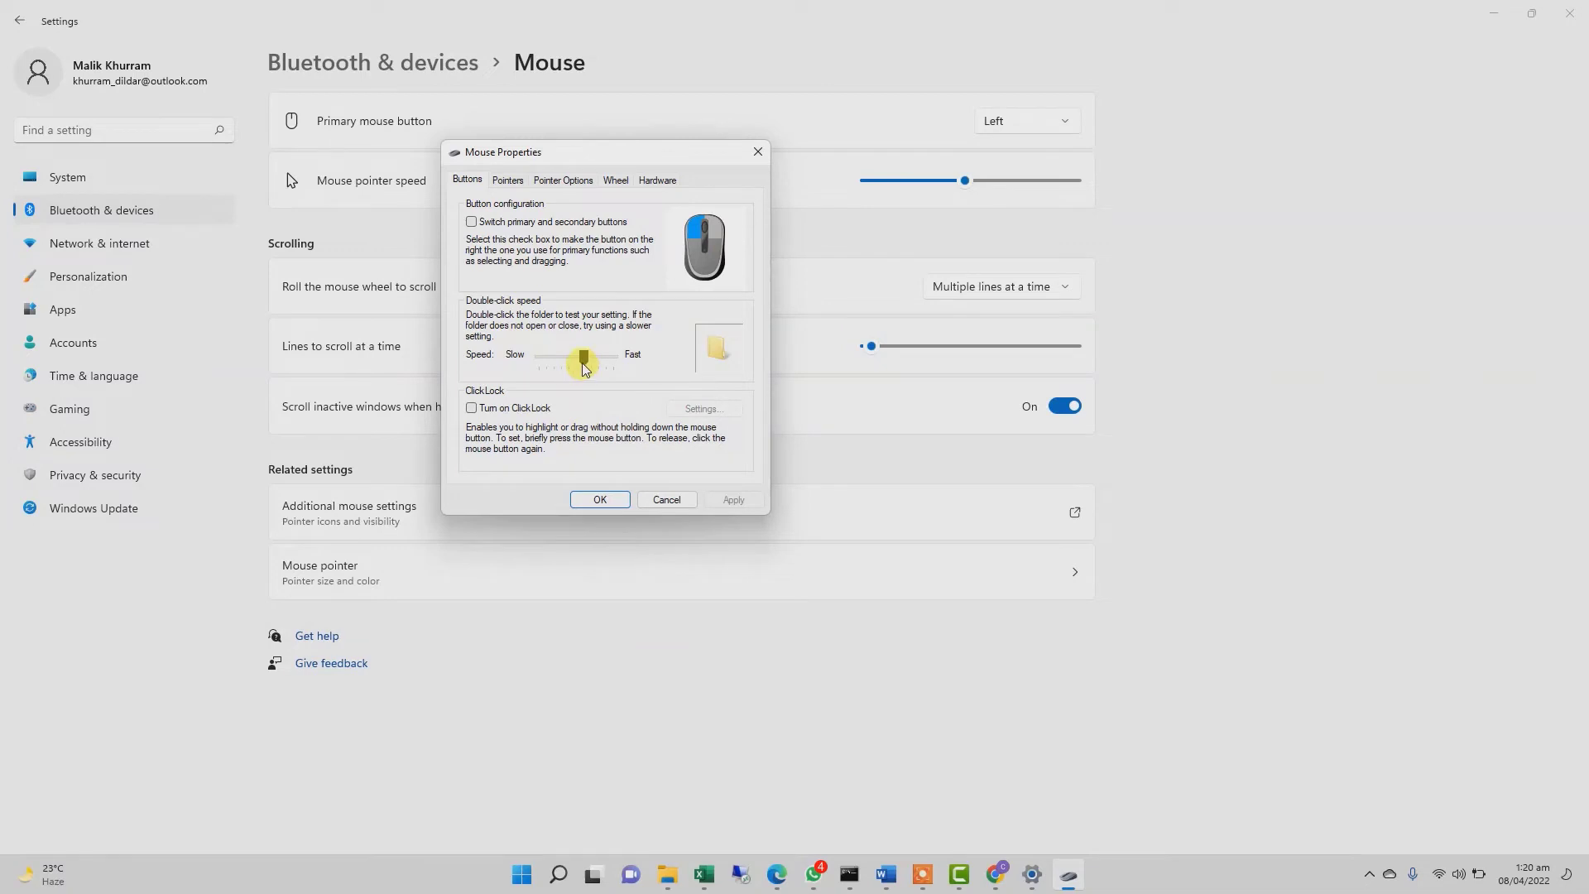
Look through the customizable pointers in Mouse Properties and preview the Diagonal Resize 2 pointer.
click(509, 181)
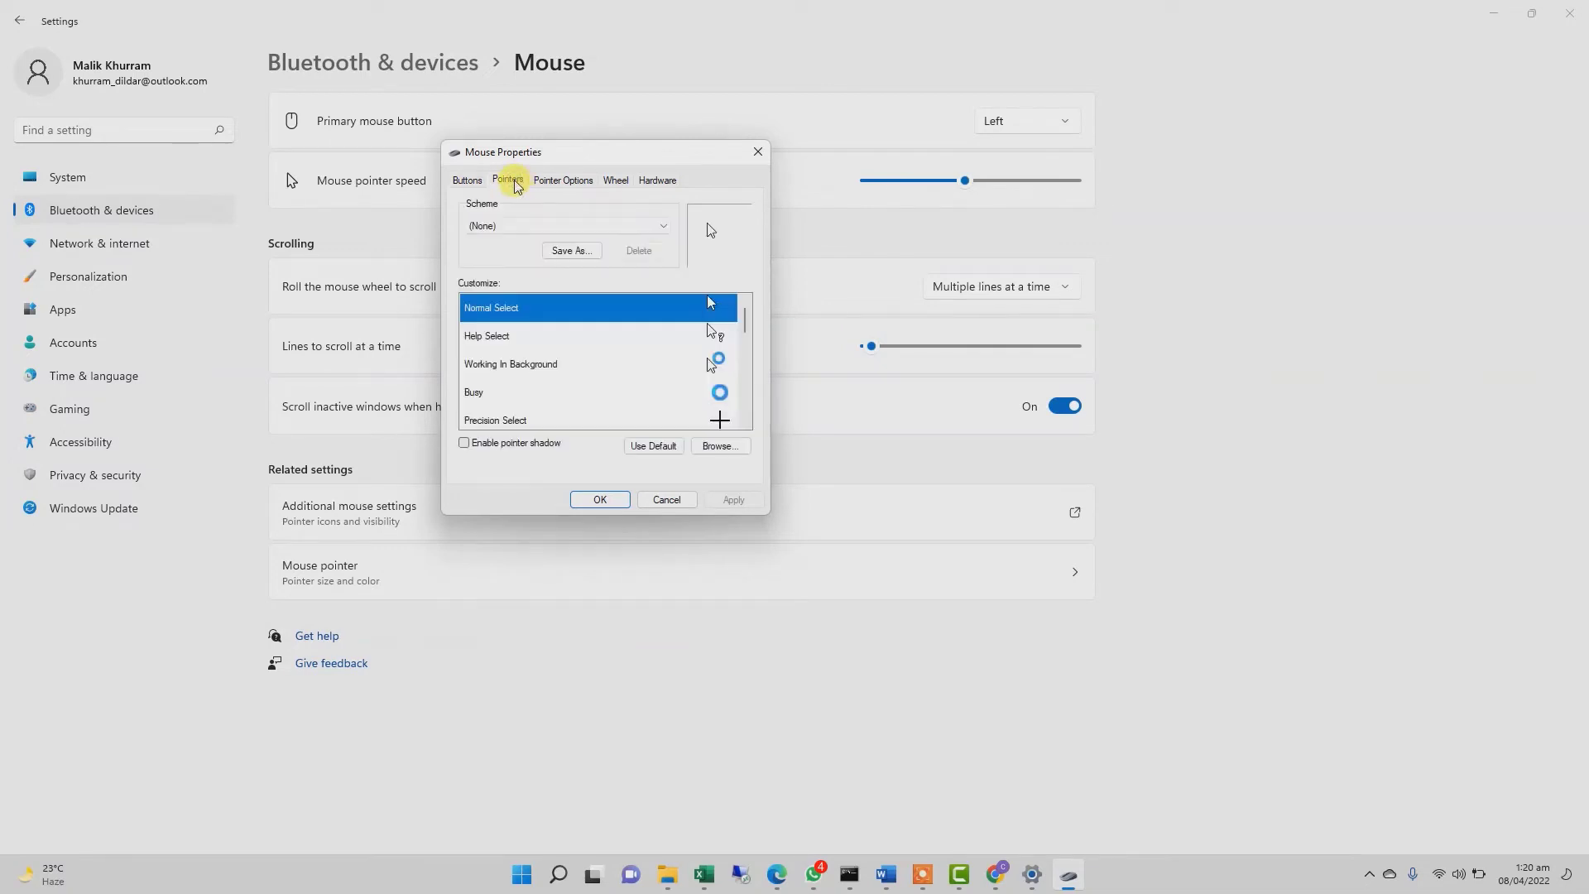
scroll(617, 361, down, 3)
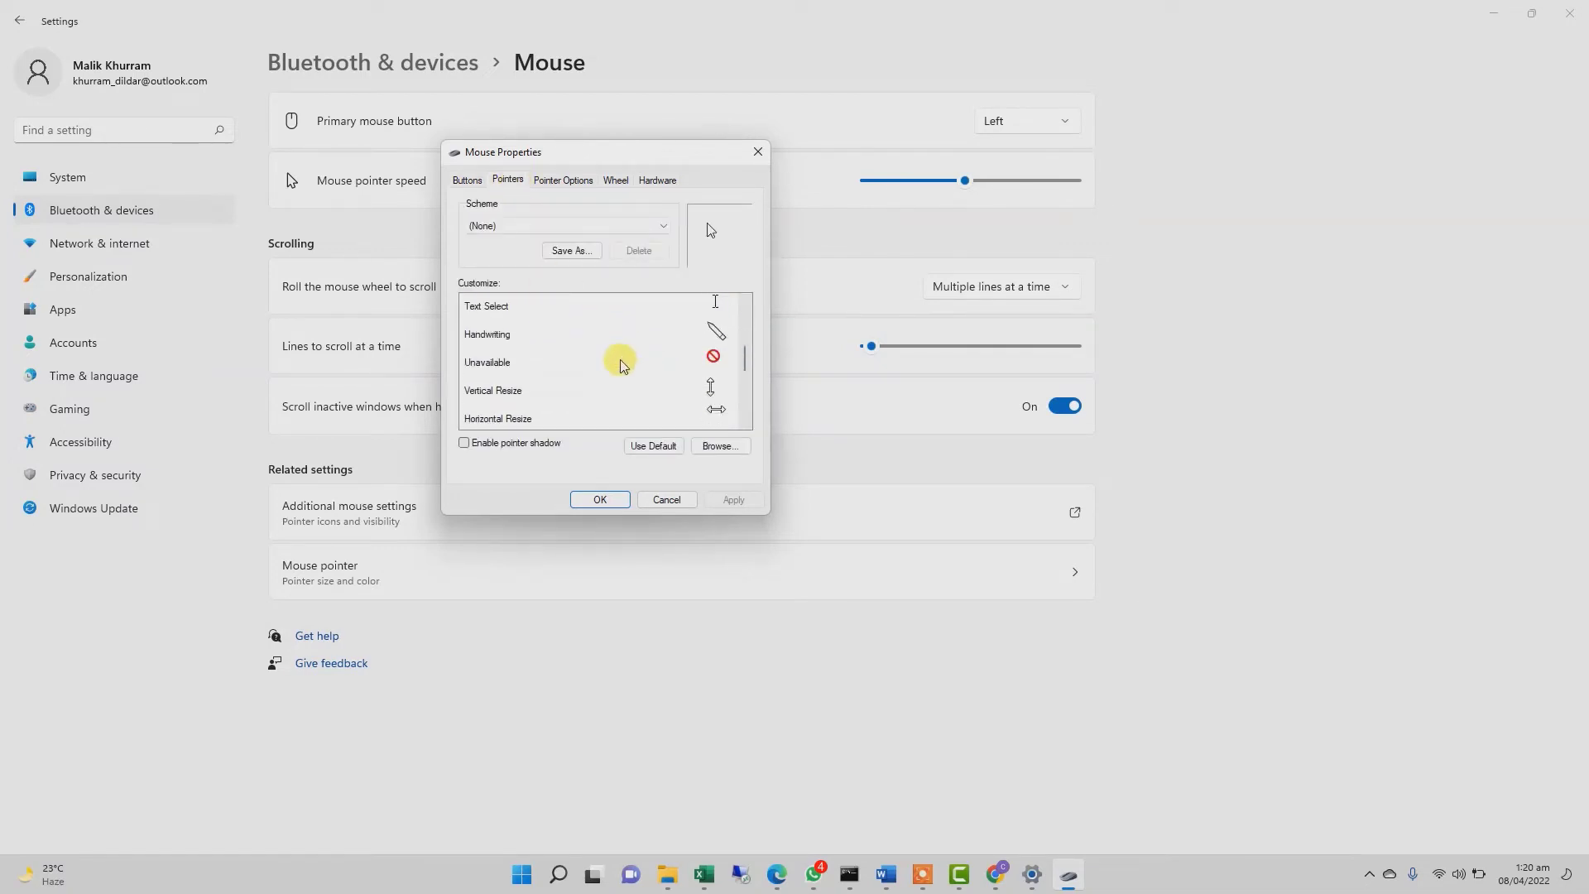
click(621, 364)
scroll(649, 364, up, 3)
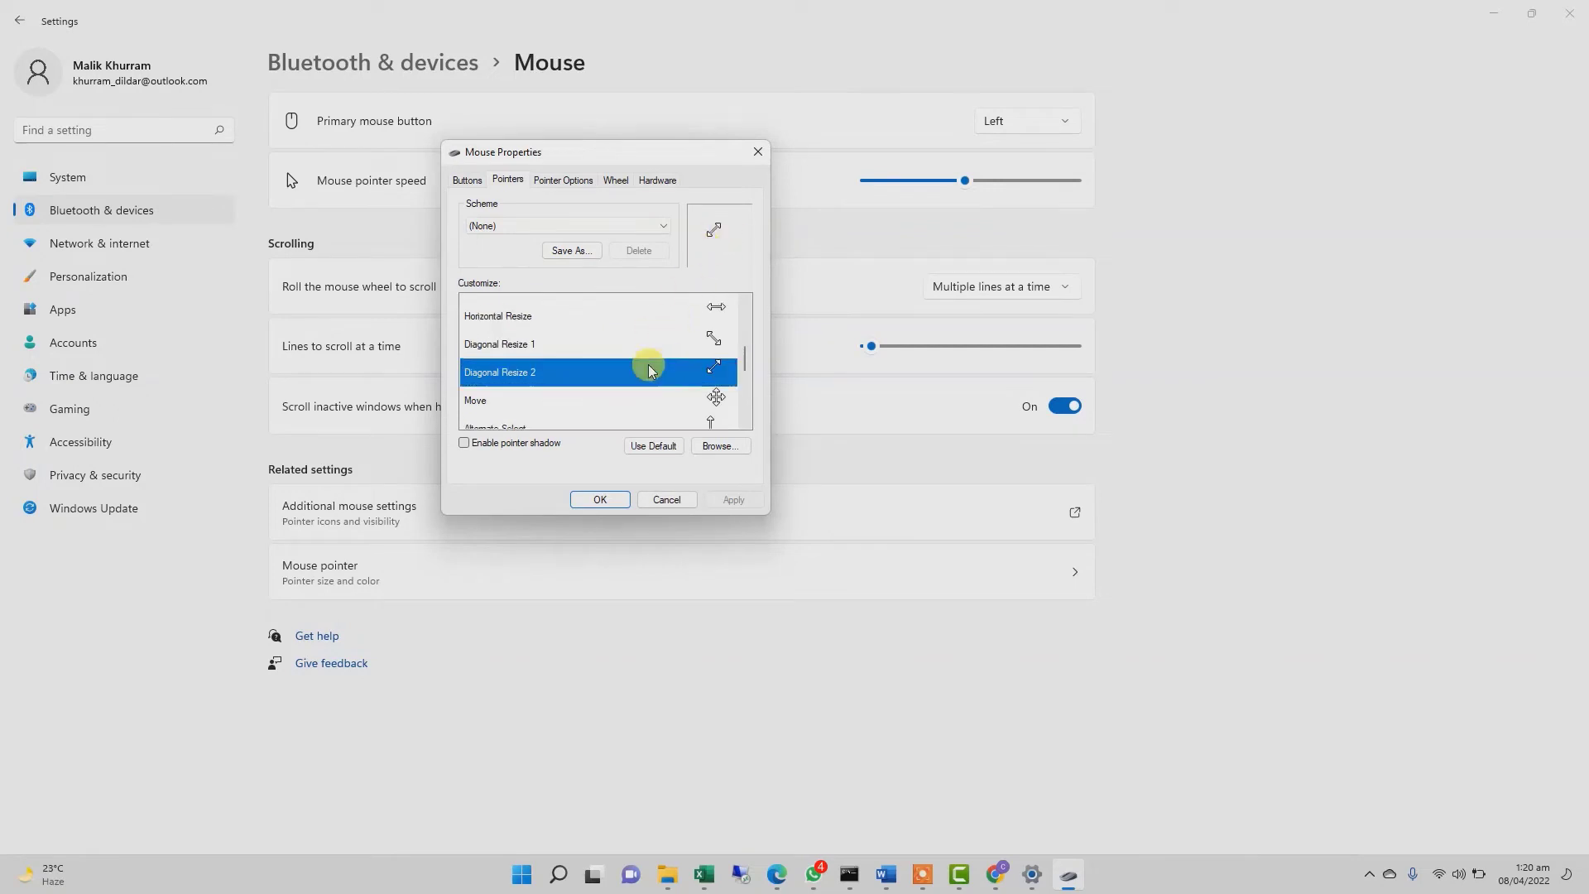
Try the pointer speed control and the display of pointer trails in the pointer options, leaving the trails switched off.
click(553, 182)
mouse_move(575, 241)
mouse_down()
mouse_move(549, 241)
mouse_move(582, 245)
mouse_up()
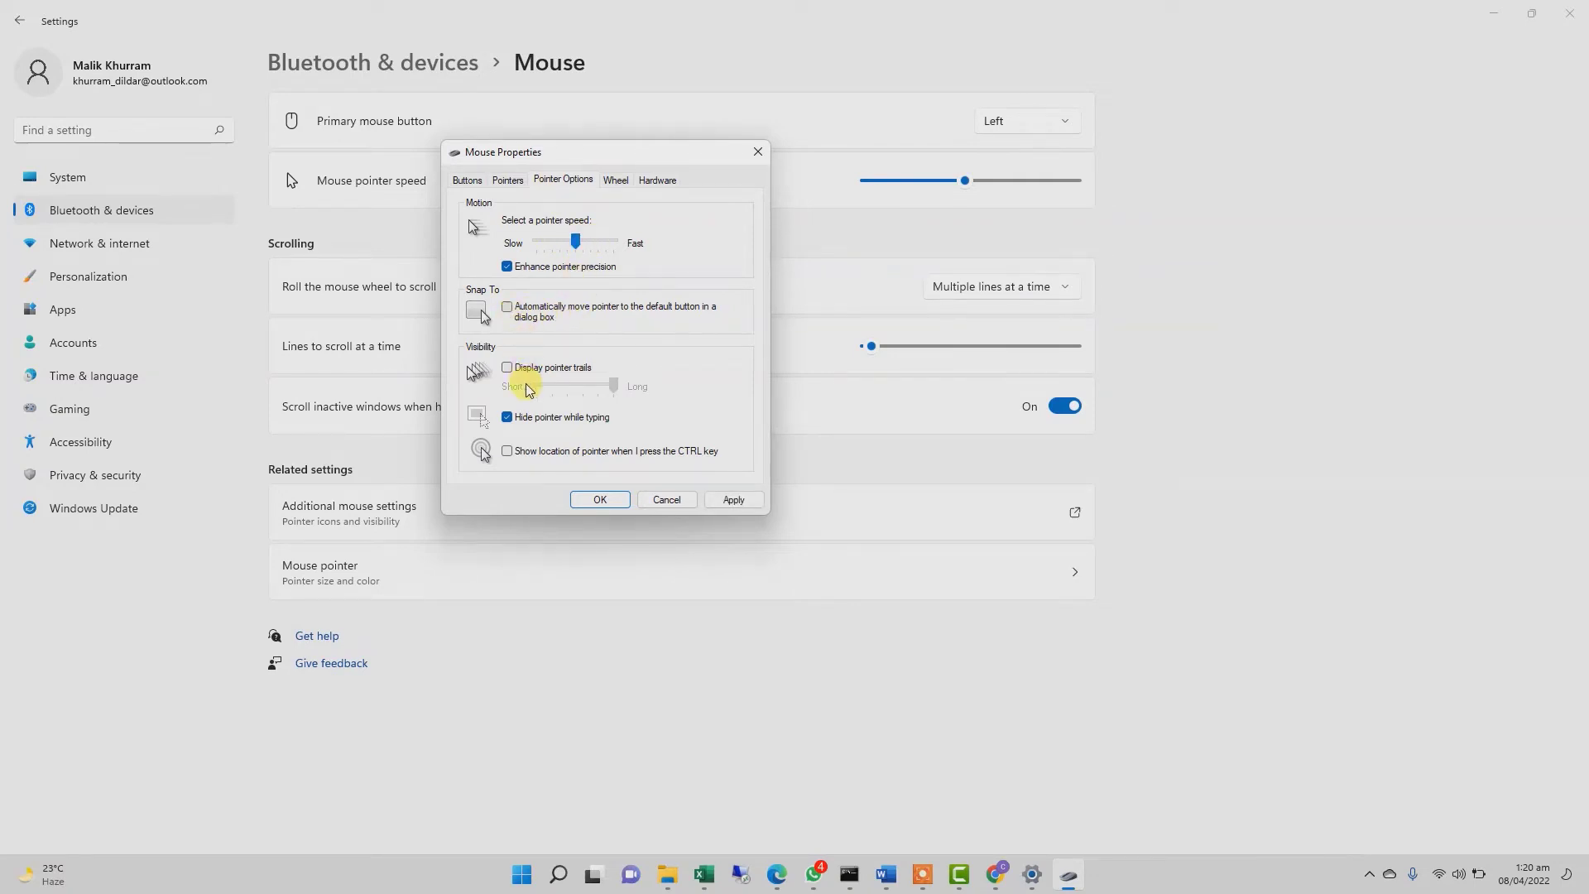
click(508, 369)
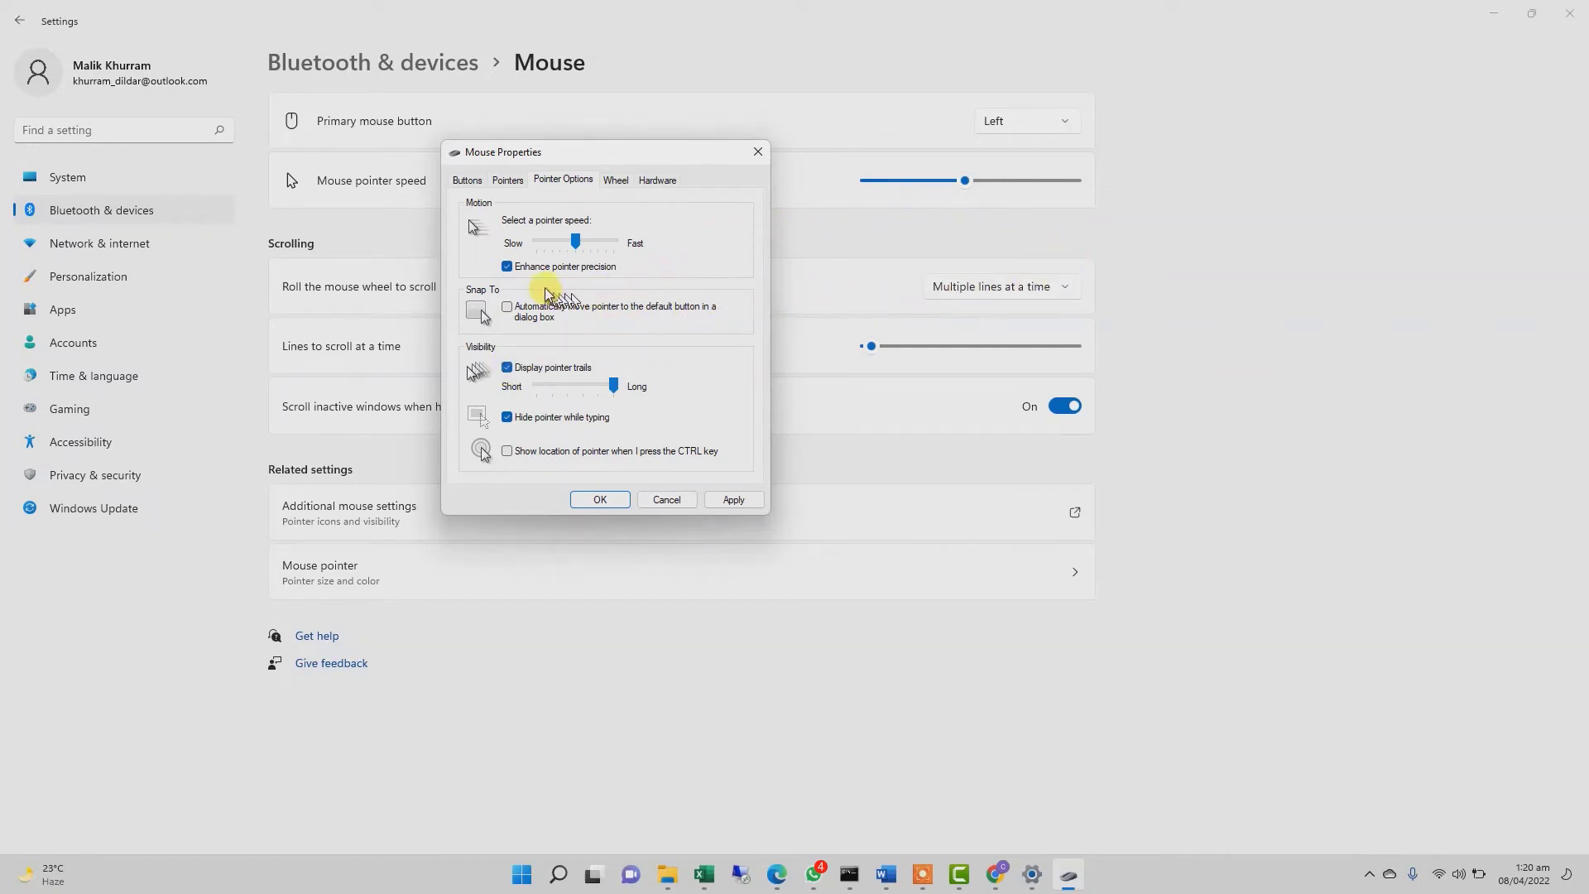
click(507, 369)
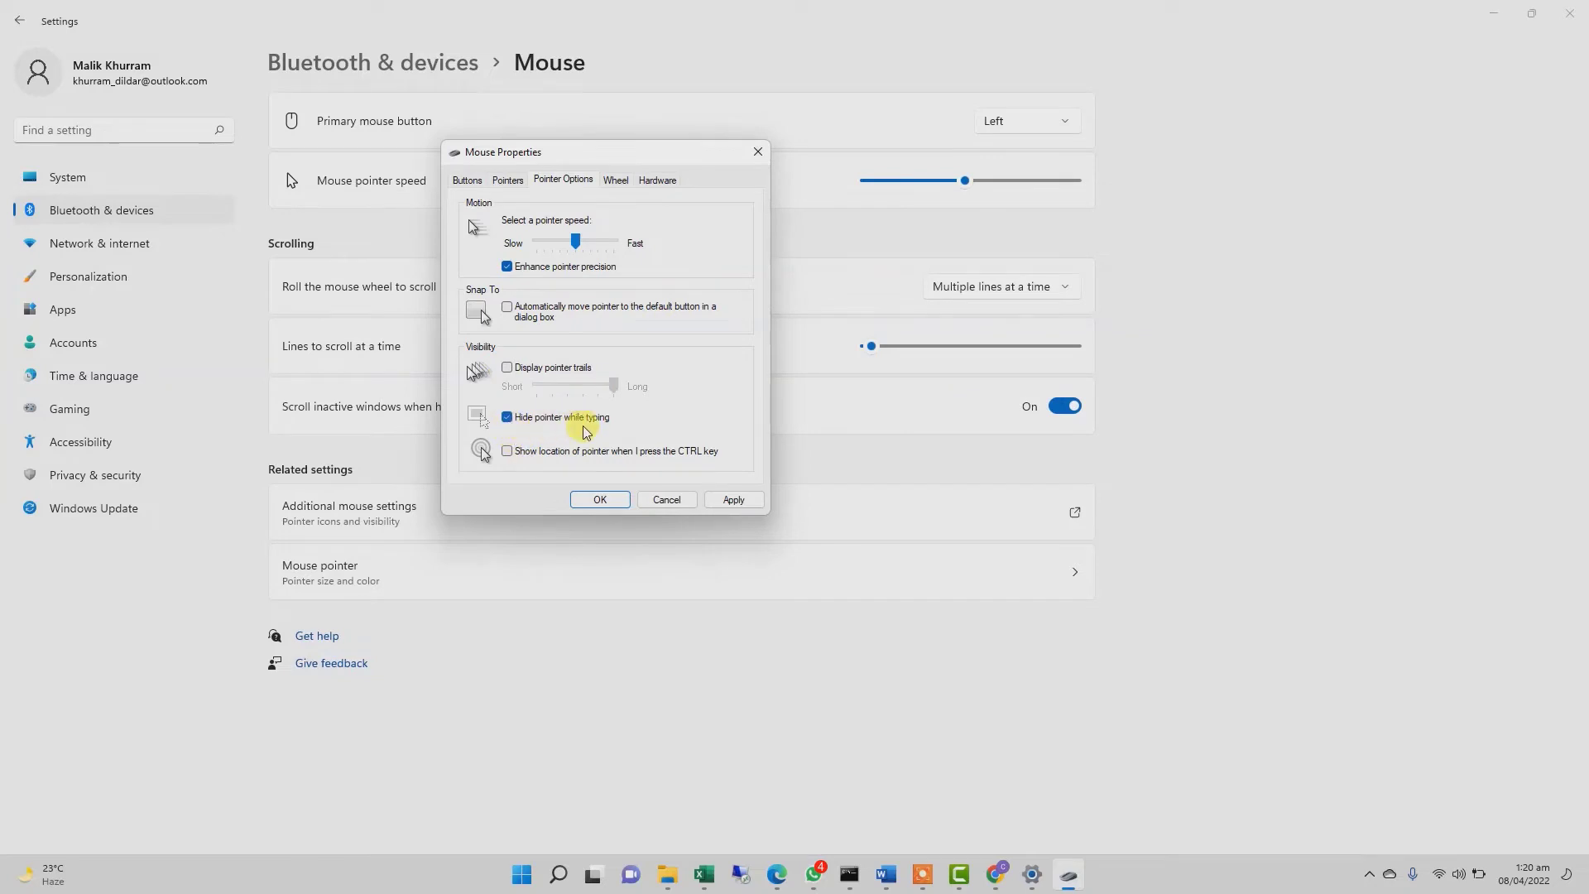
Enable and apply the option that shows the pointer's location with the CTRL key, and test the locator.
click(505, 417)
click(517, 456)
click(734, 500)
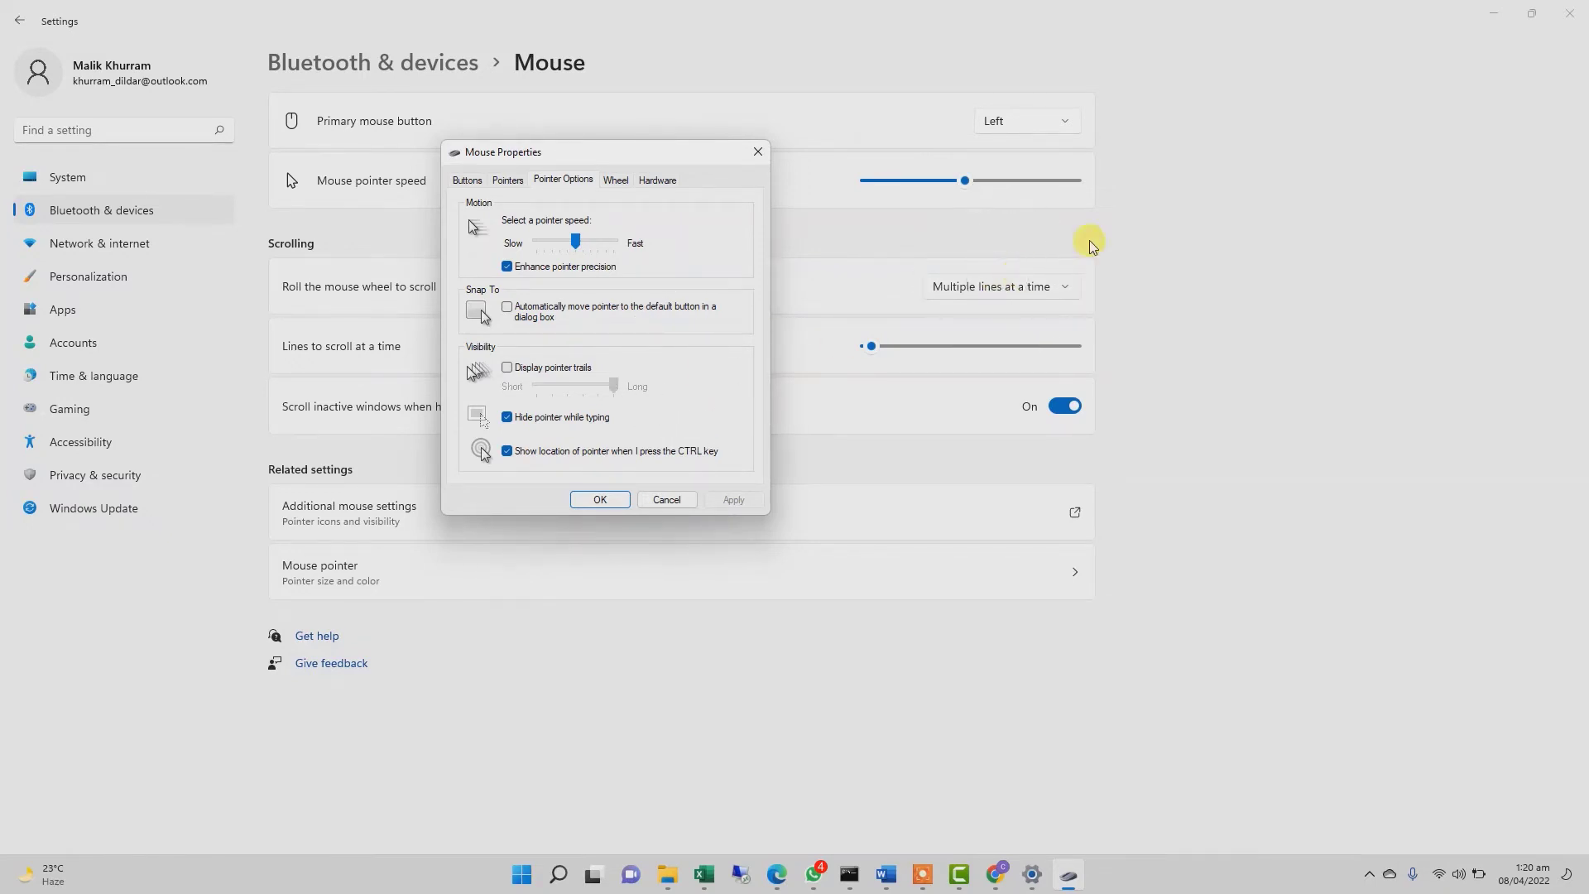
key(ctrl)
key(ctrl)
key(ctrl)
Disable the CTRL pointer location option and apply it, view the wheel scrolling settings, and cancel out of Mouse Properties.
click(506, 451)
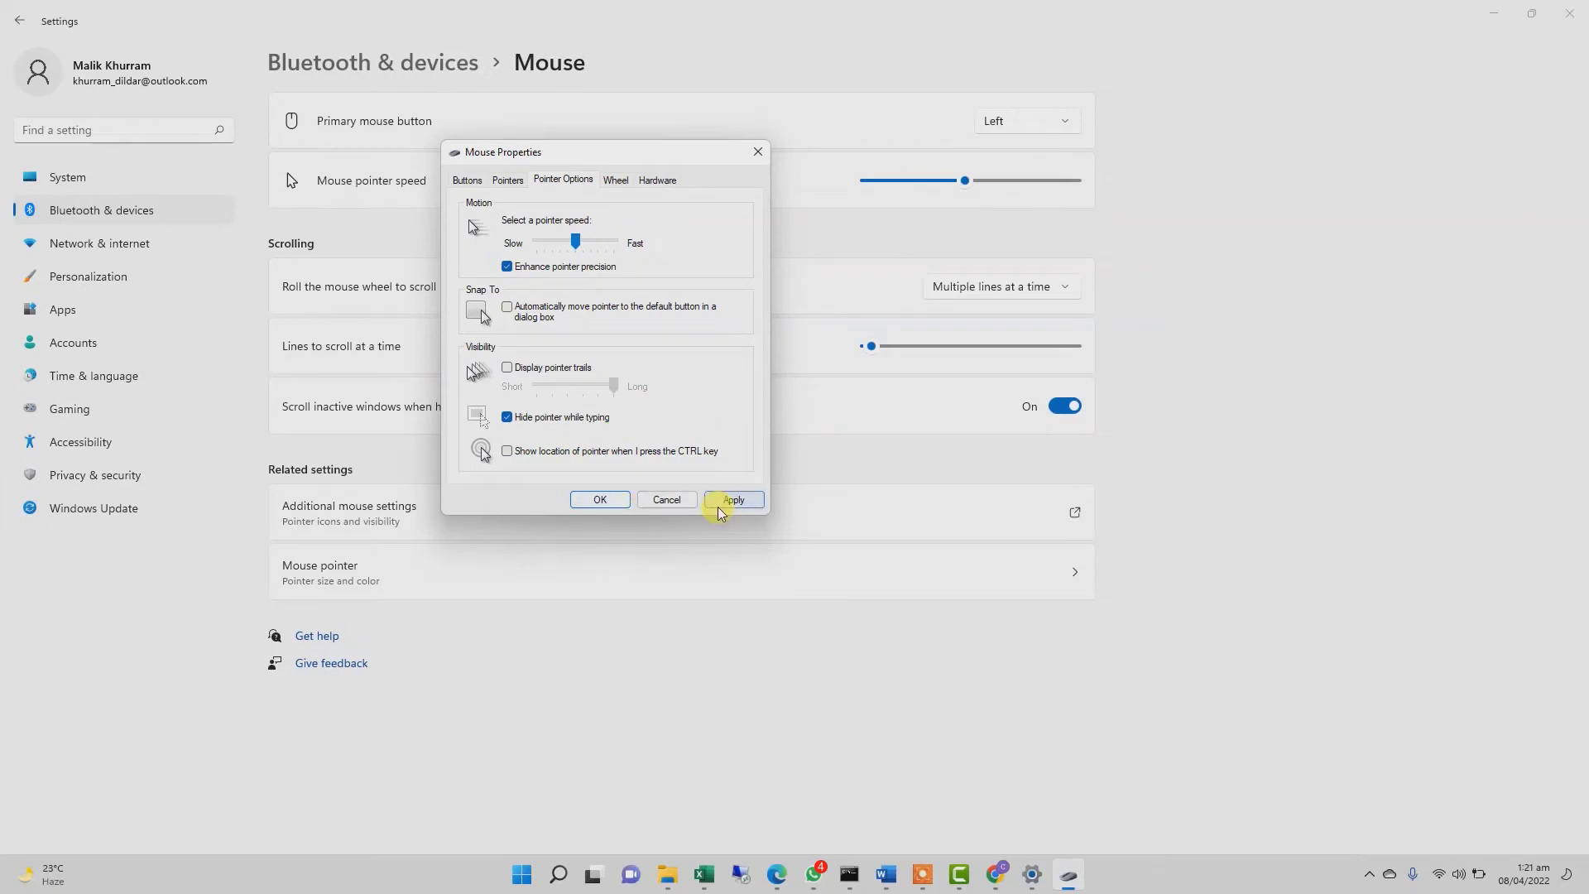
click(713, 500)
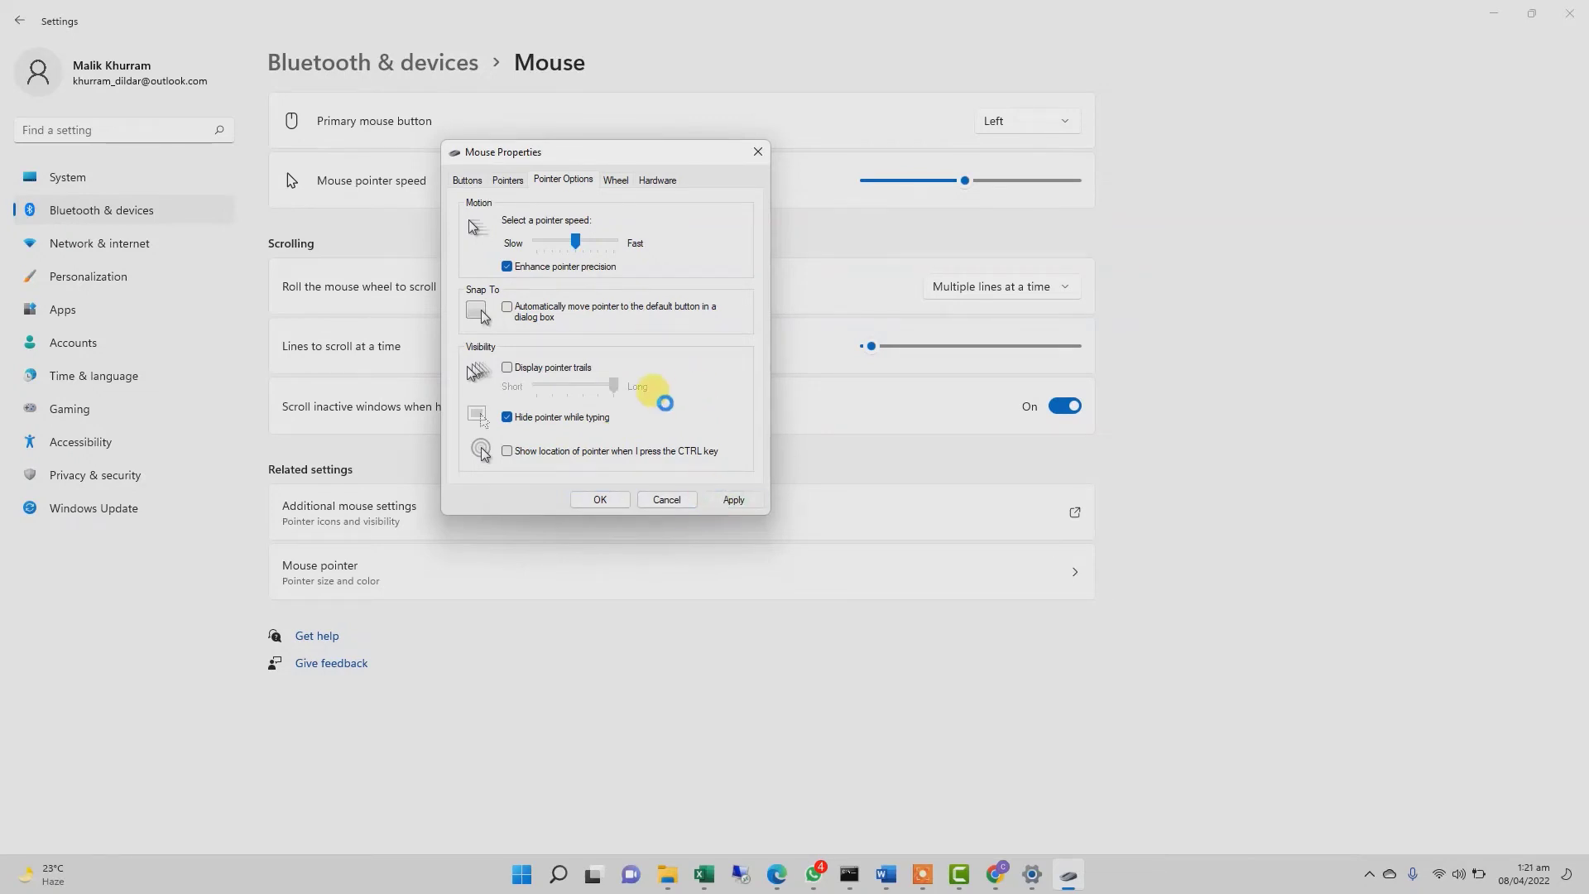
click(615, 180)
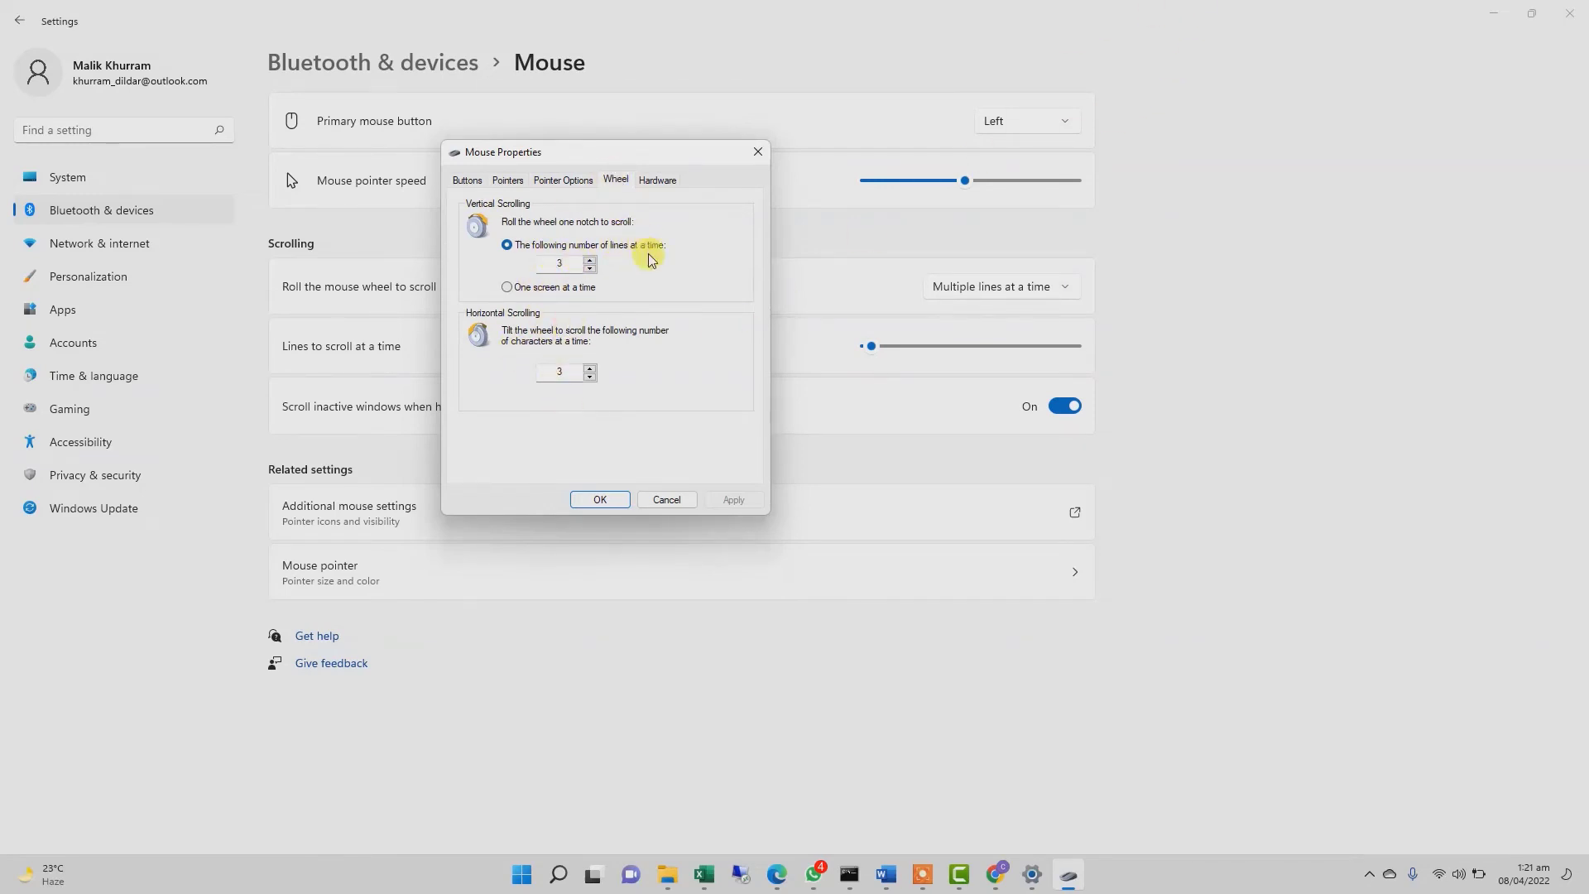
click(665, 499)
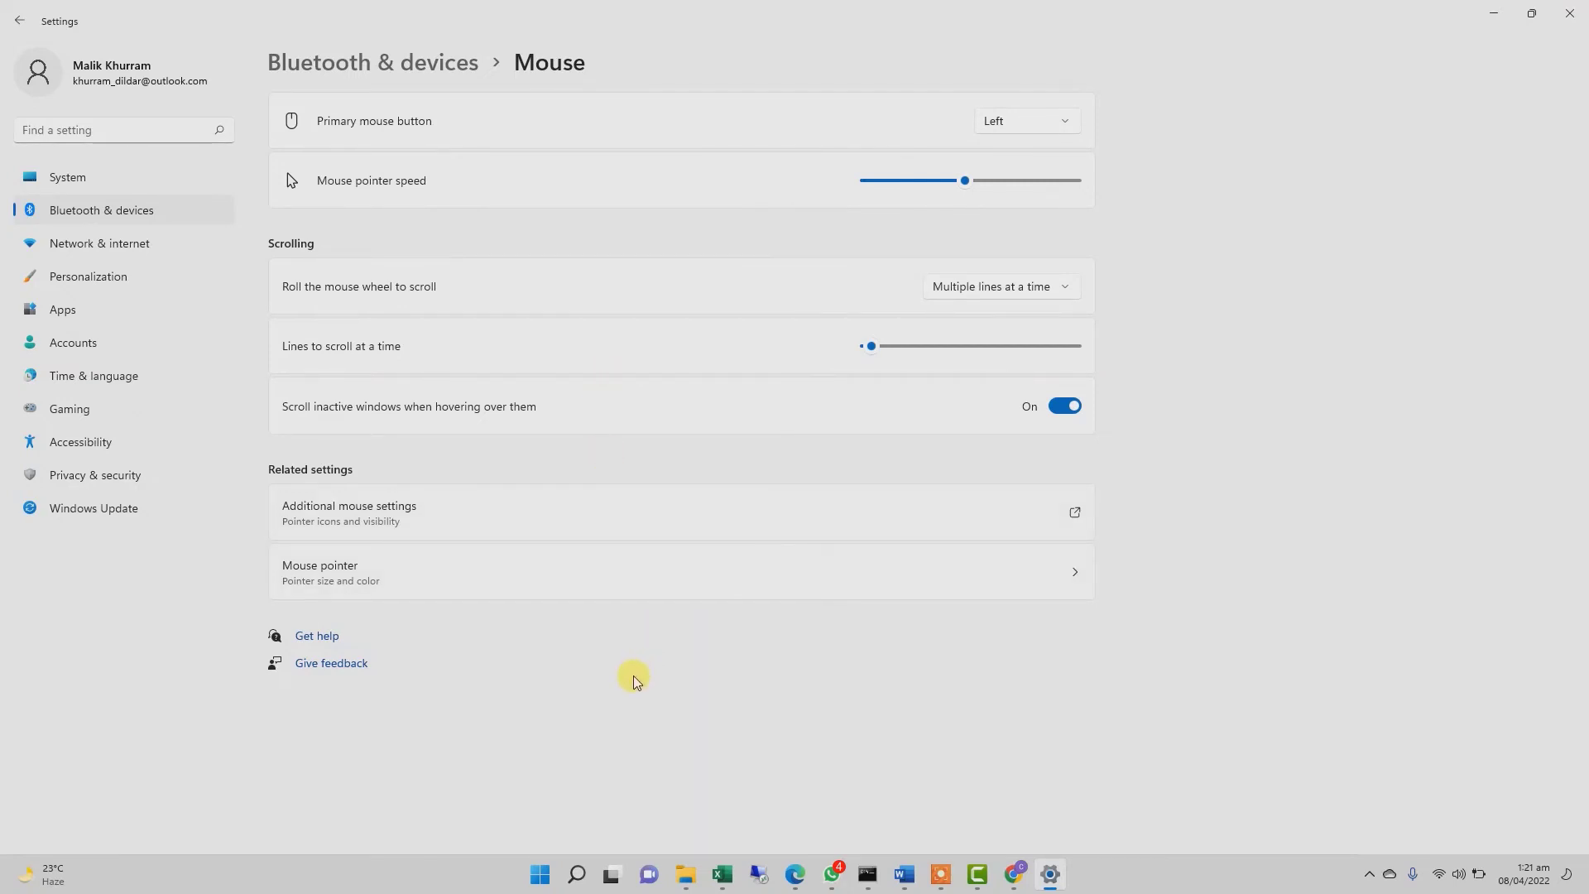
Launch MouseHighlight, move its window away from the screen corner, and open the mouse highlight size for editing.
click(577, 873)
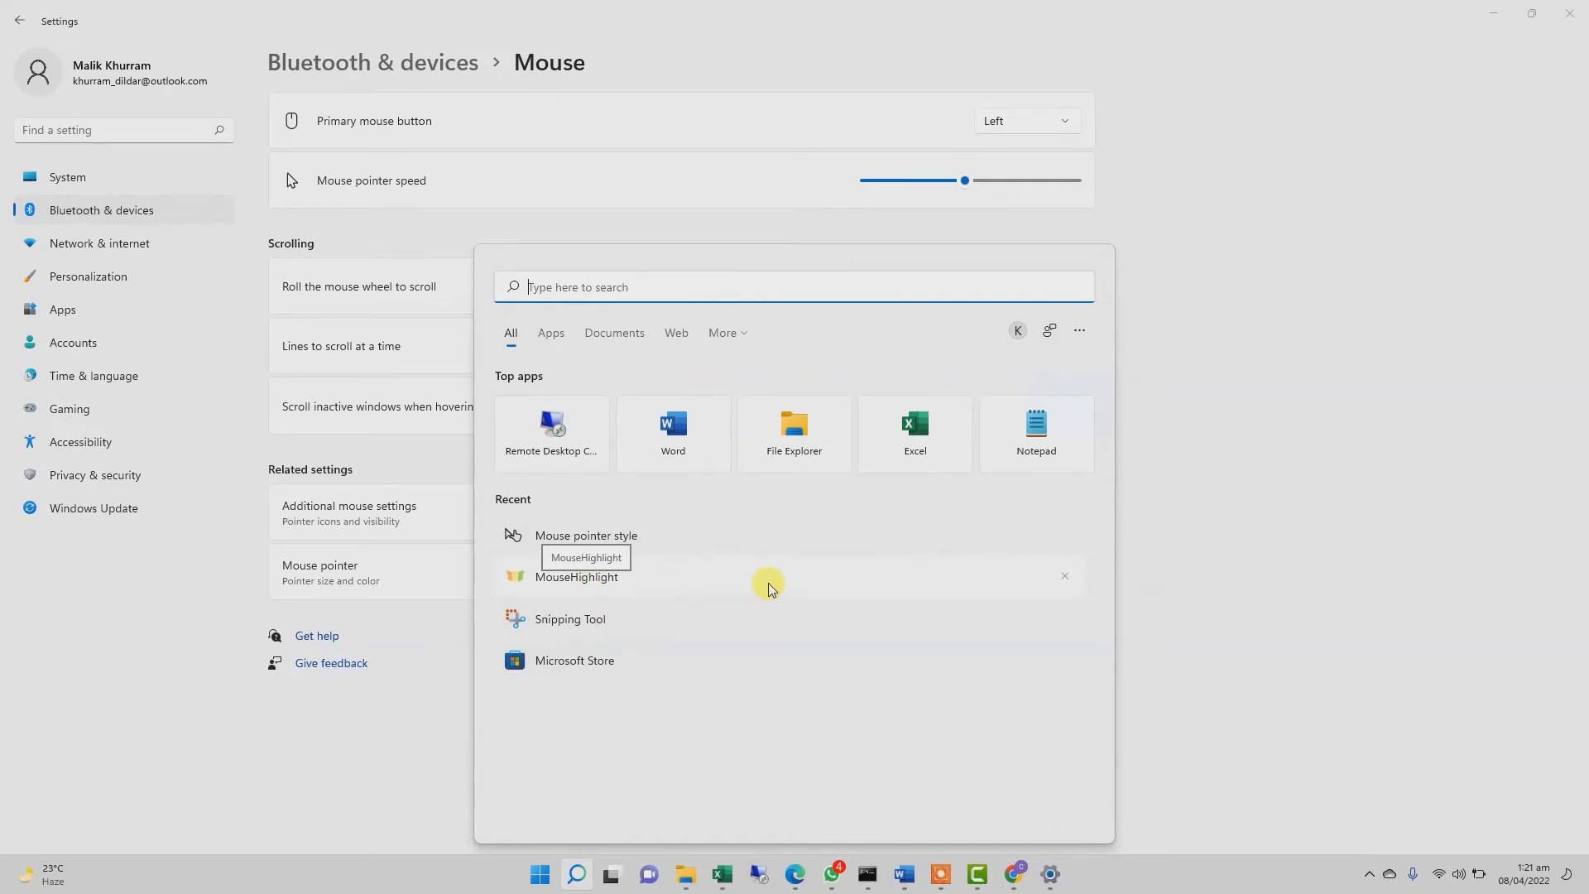
click(727, 576)
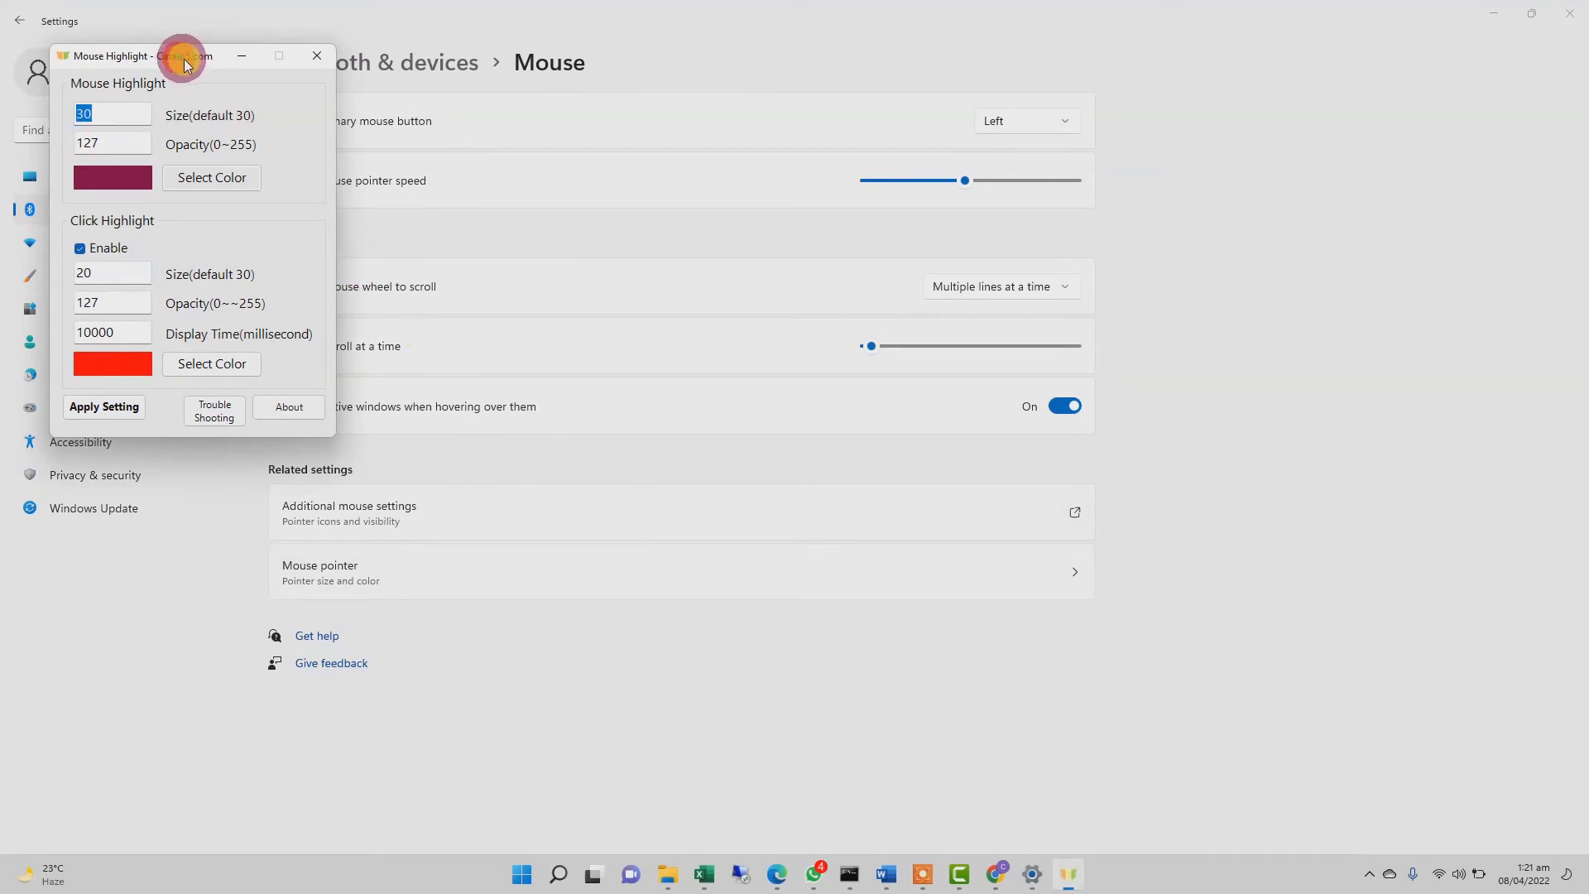
drag(179, 57, 849, 118)
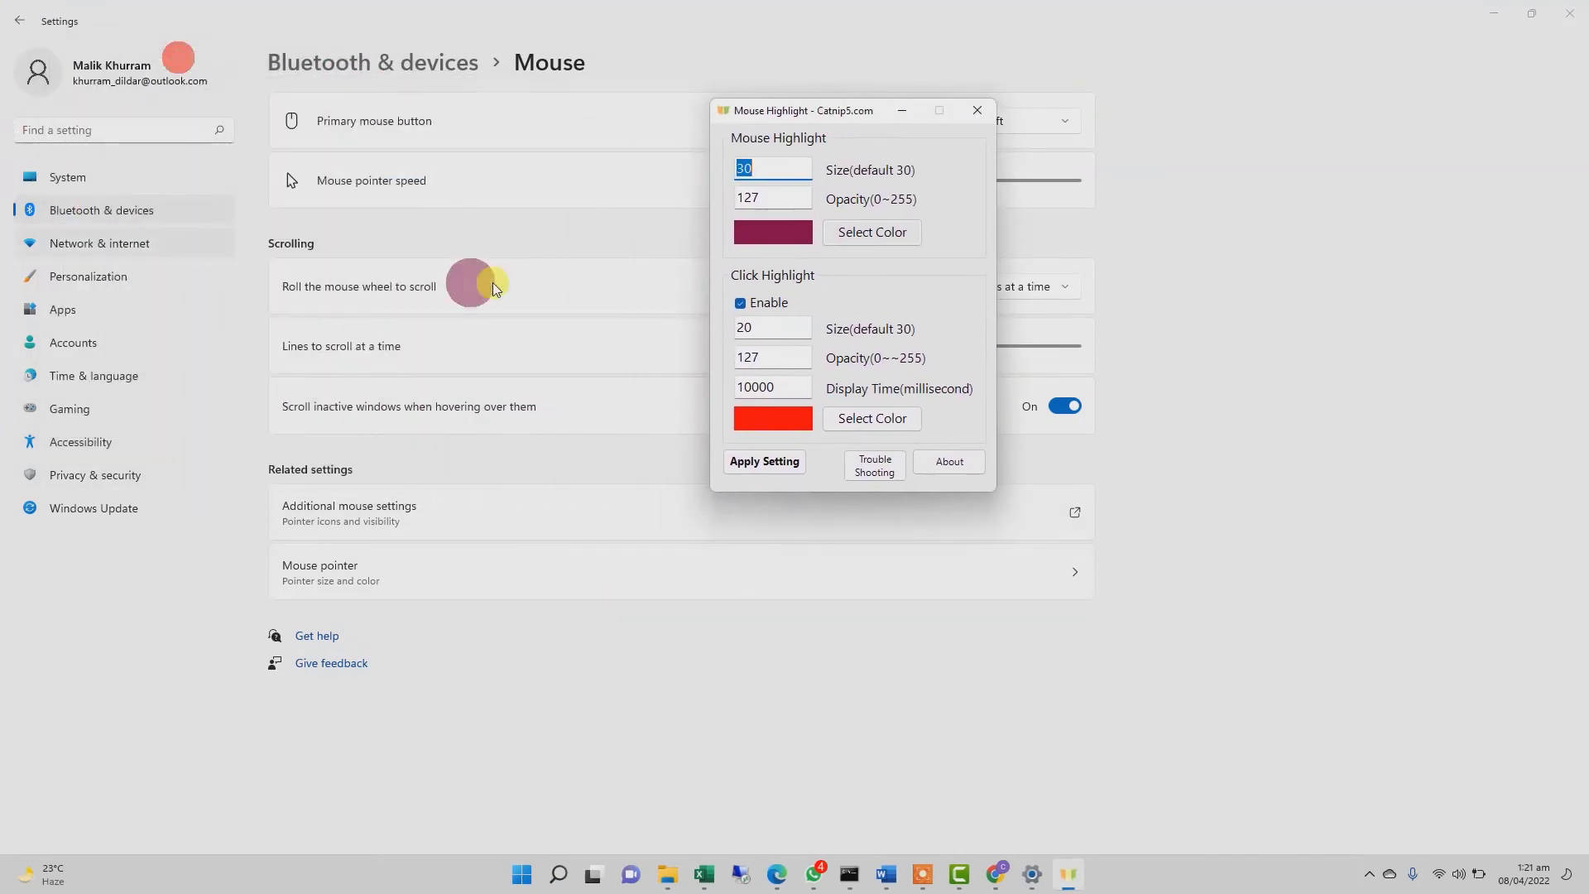
click(778, 168)
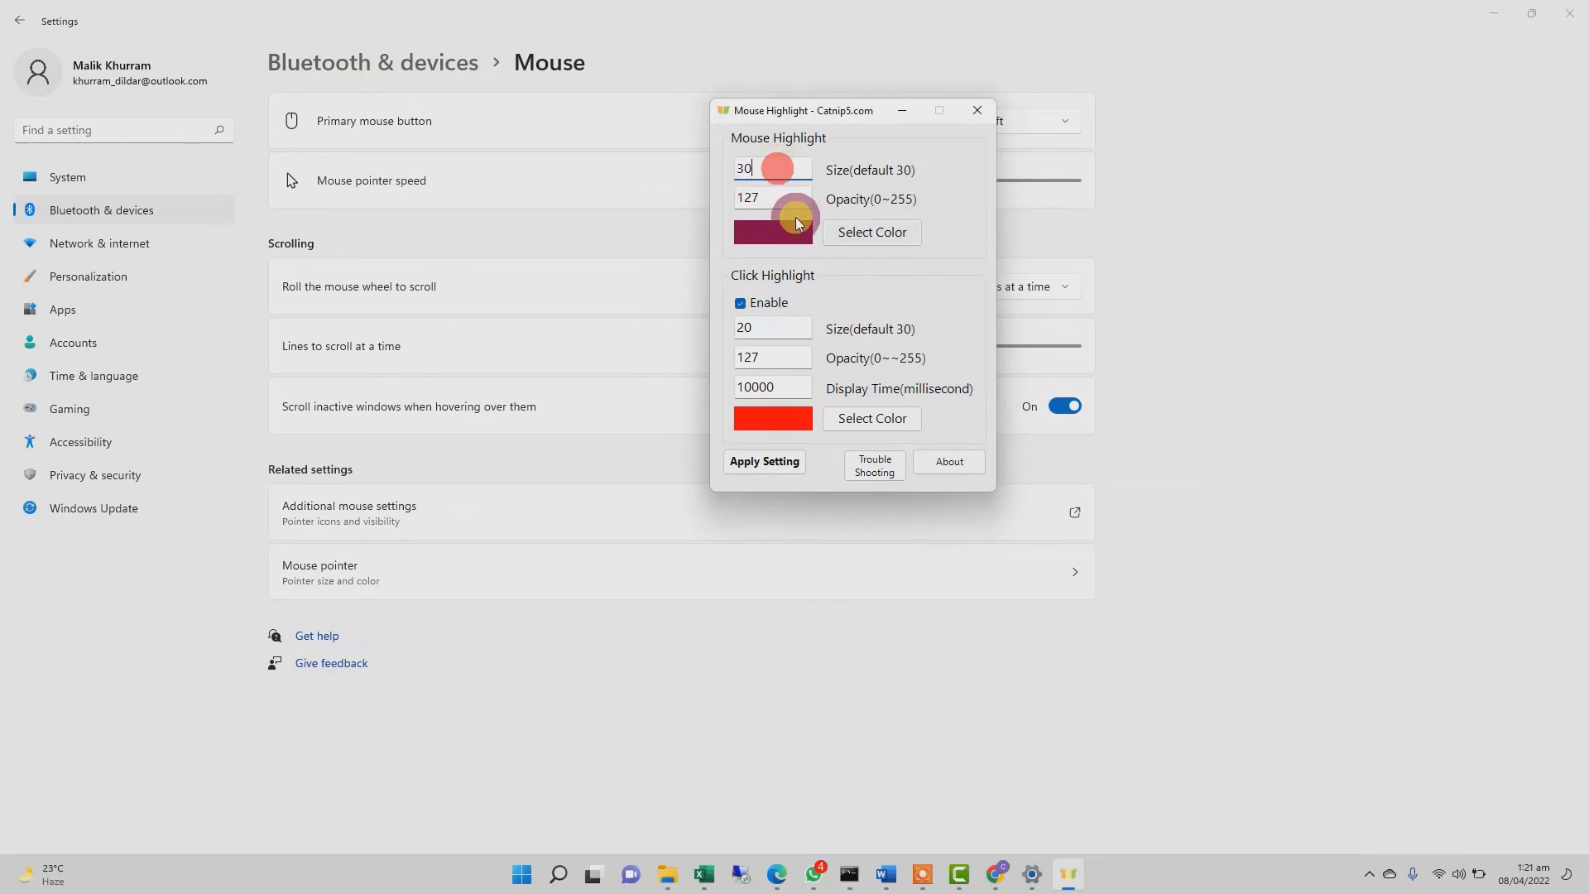
Set the mouse highlight colour to the light yellow basic colour.
click(867, 234)
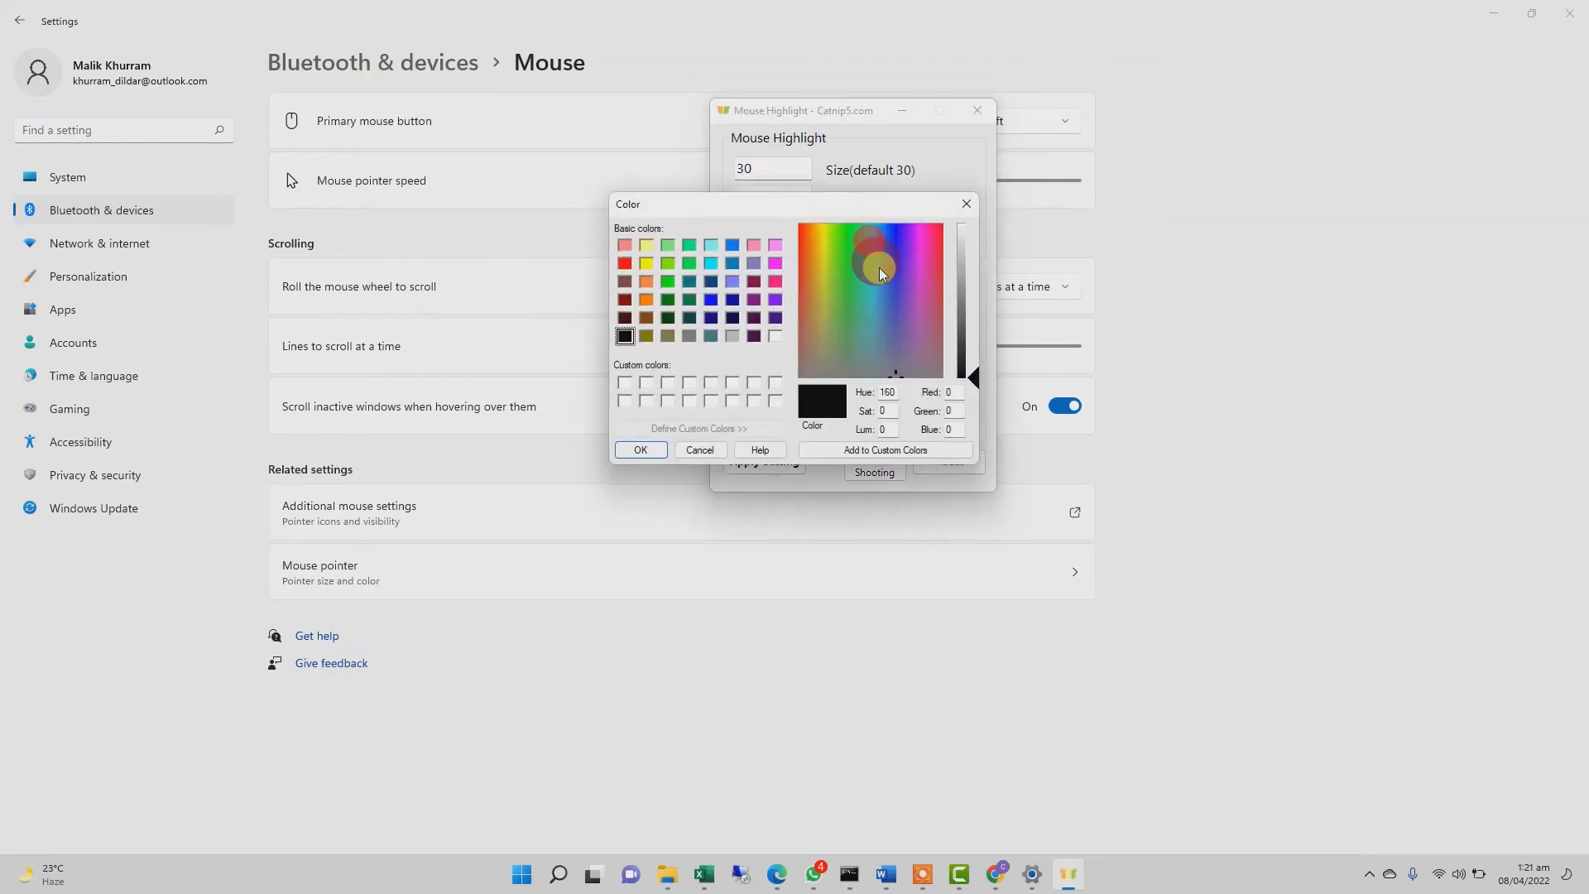
click(646, 245)
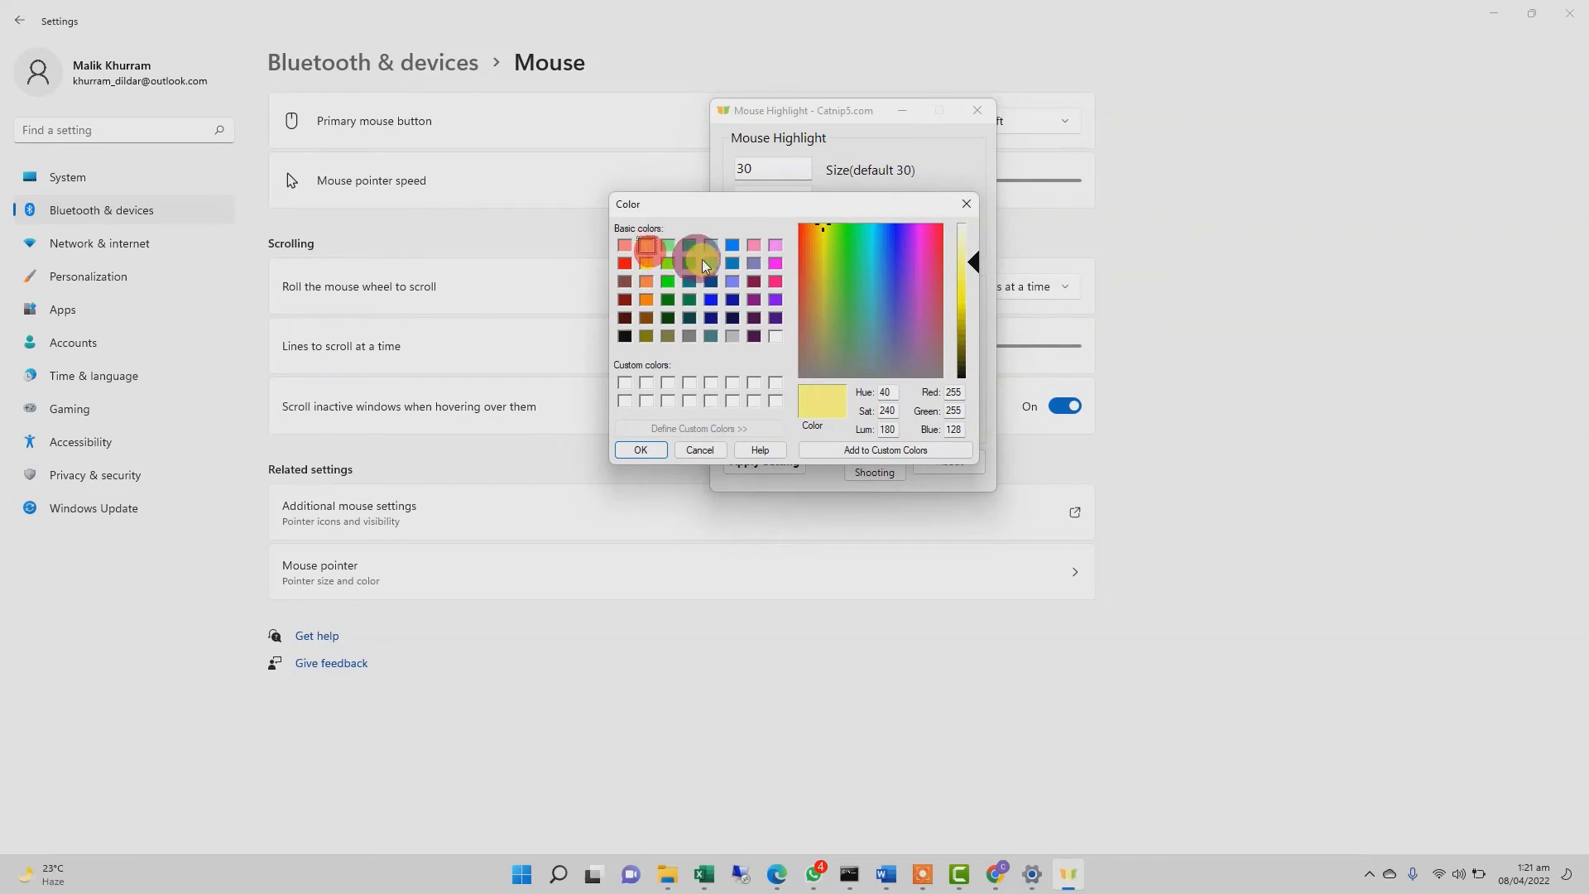
click(641, 450)
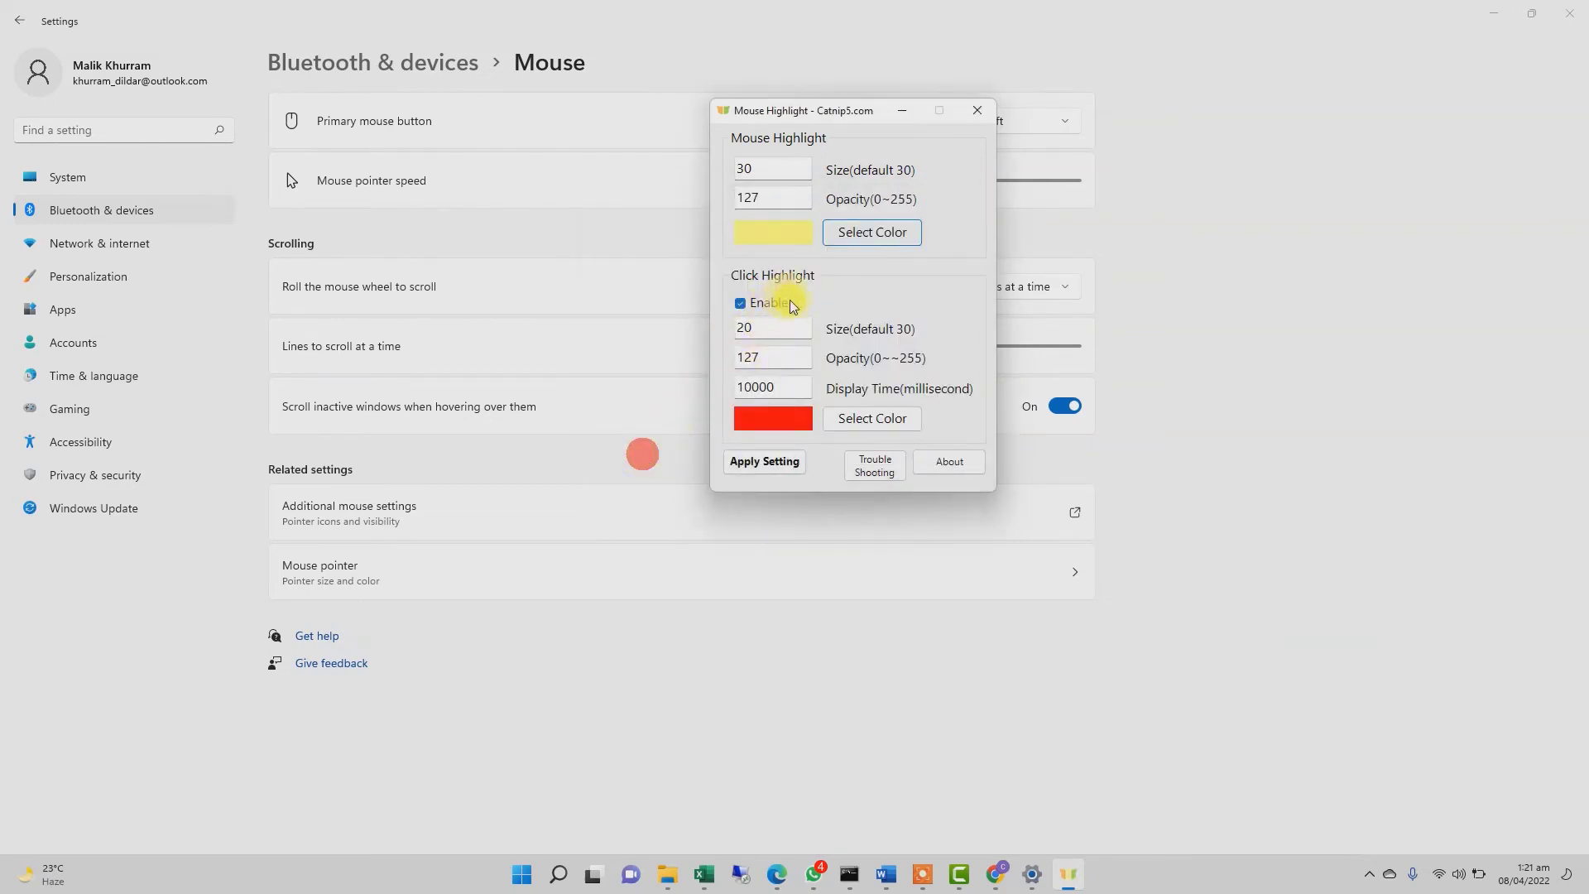
Try switching the click highlight off, test a click in the Settings window, and enable the click highlight again.
click(755, 303)
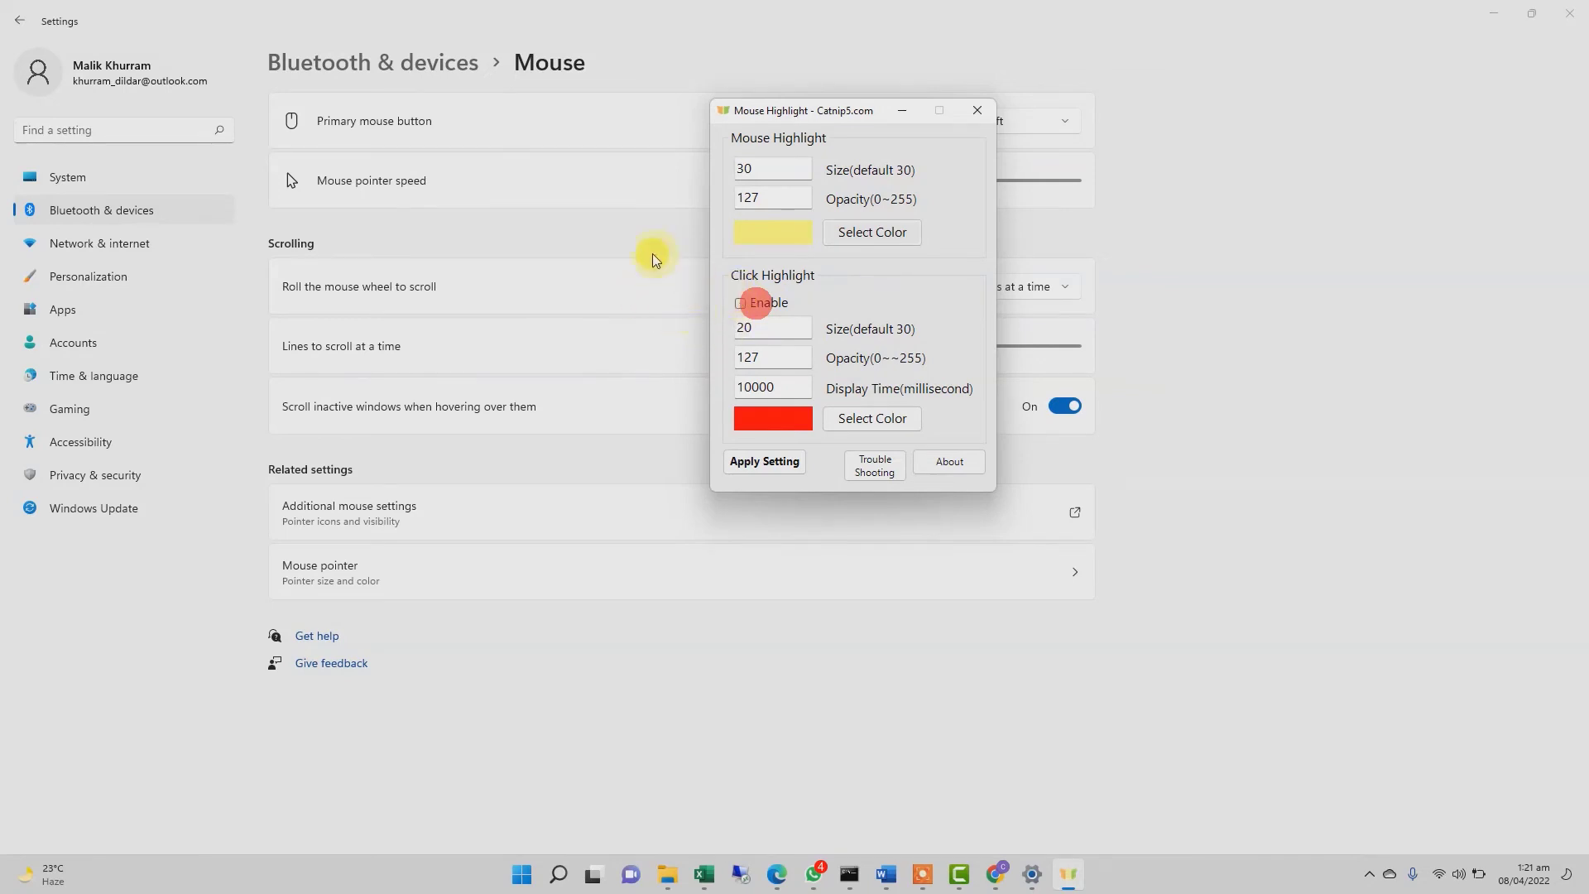
click(356, 177)
click(1069, 874)
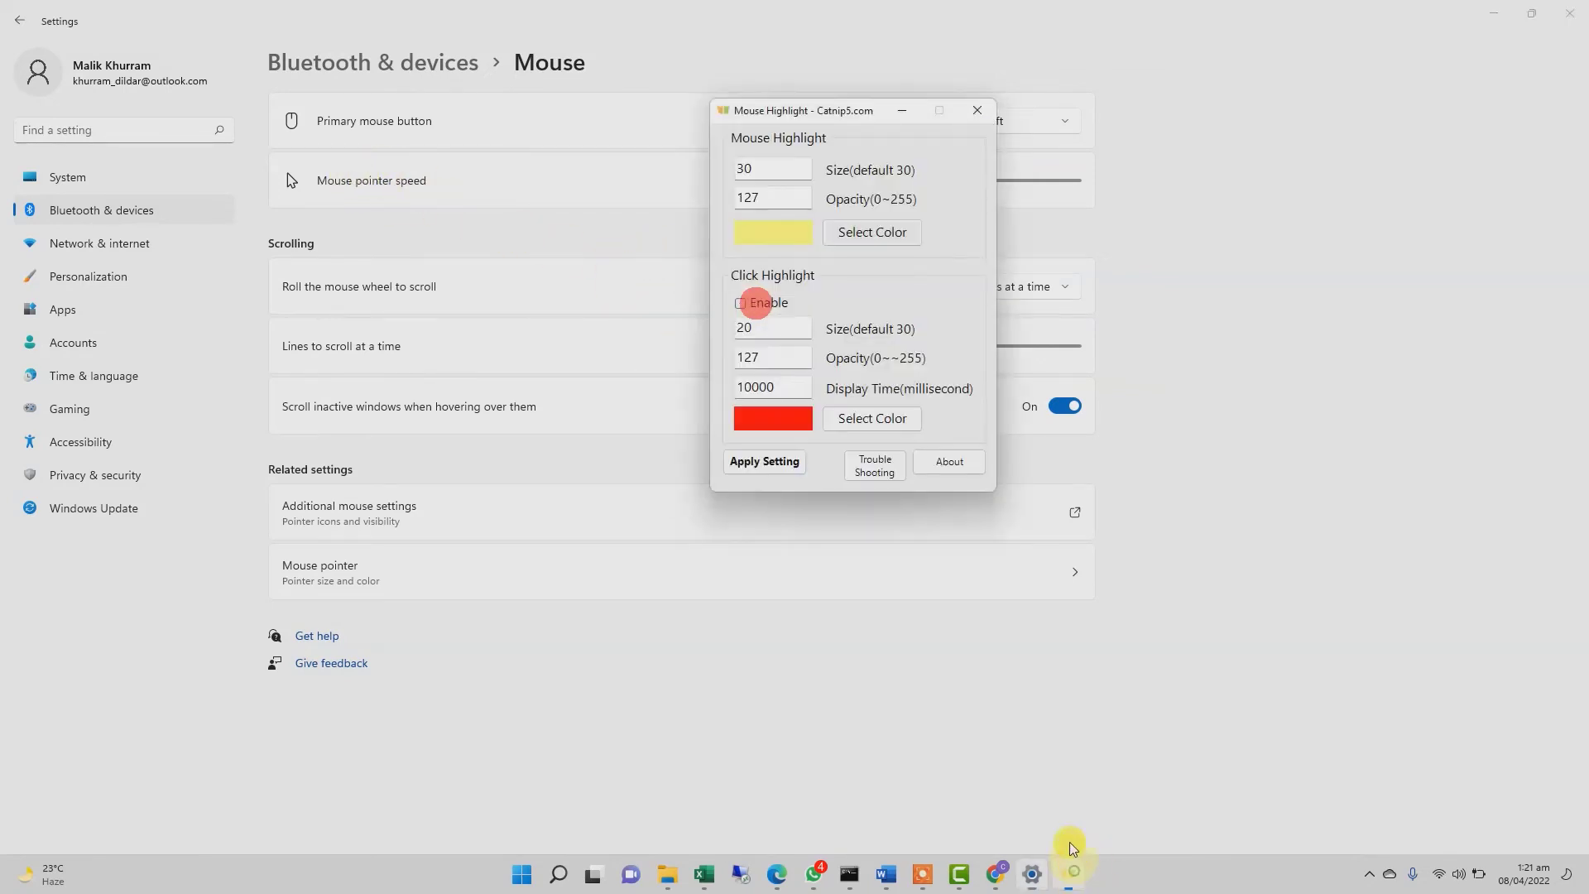
click(738, 303)
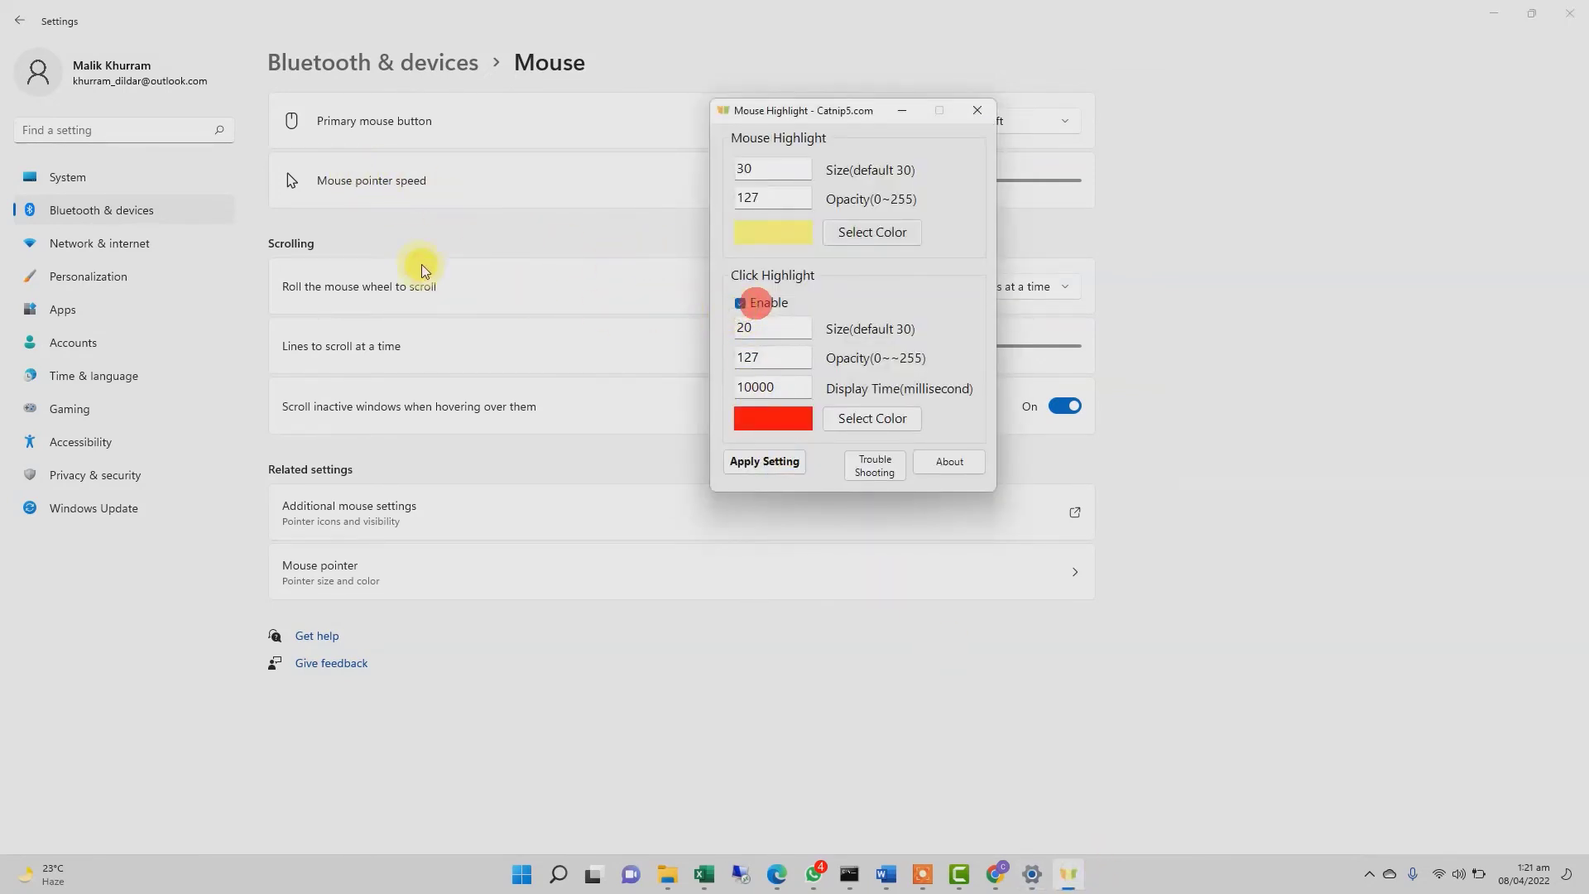
Set the click highlight size to 40 and its colour to the bright green basic colour (red 0, green 255, blue 64).
click(778, 329)
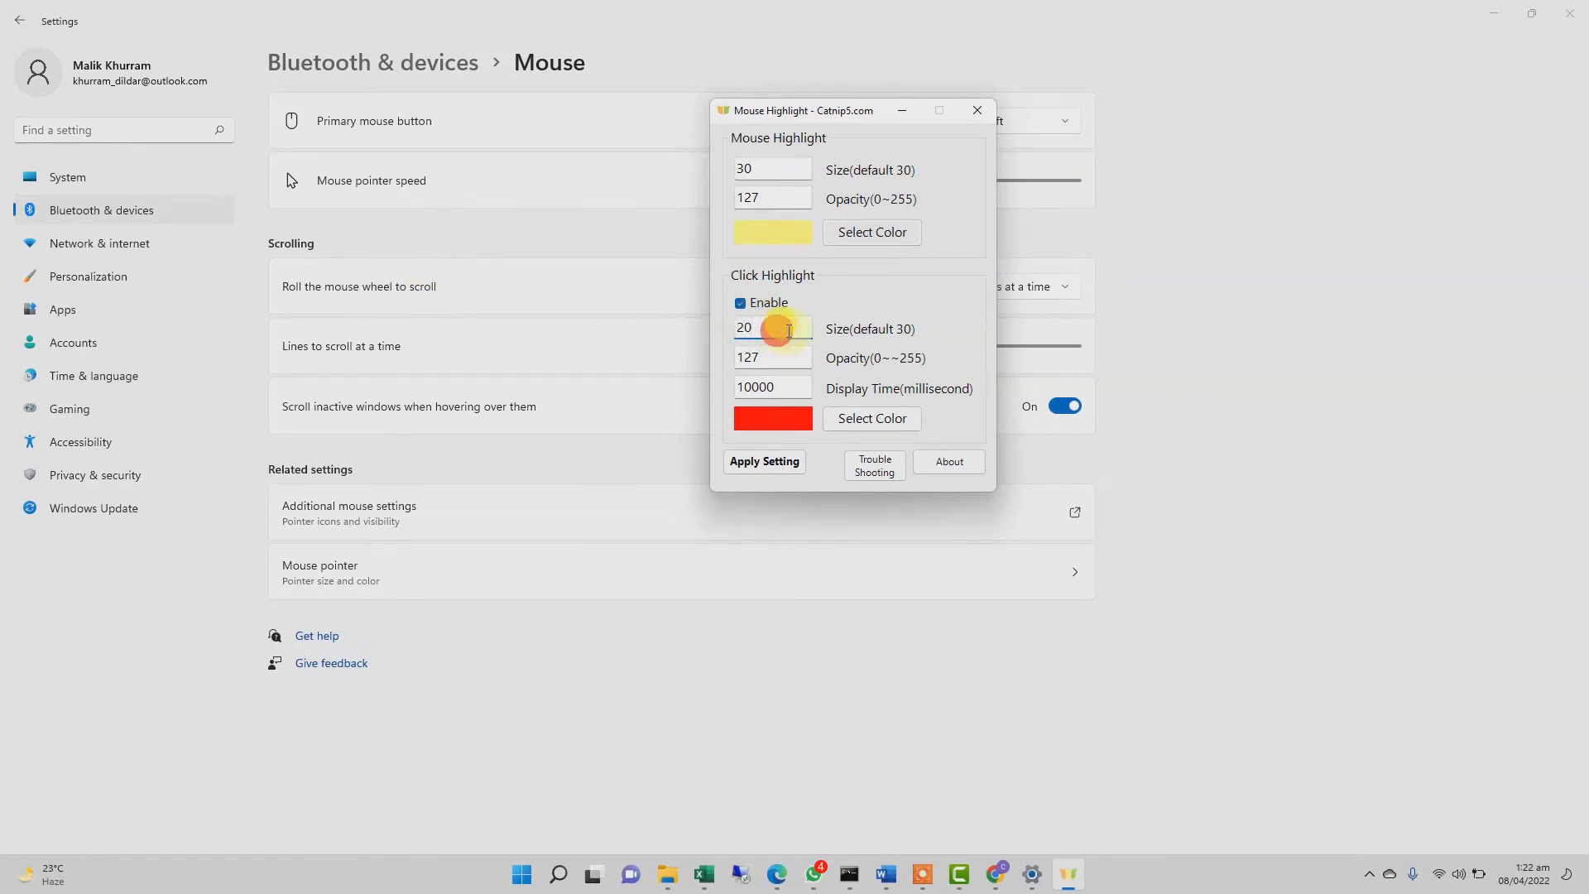
drag(787, 331, 708, 329)
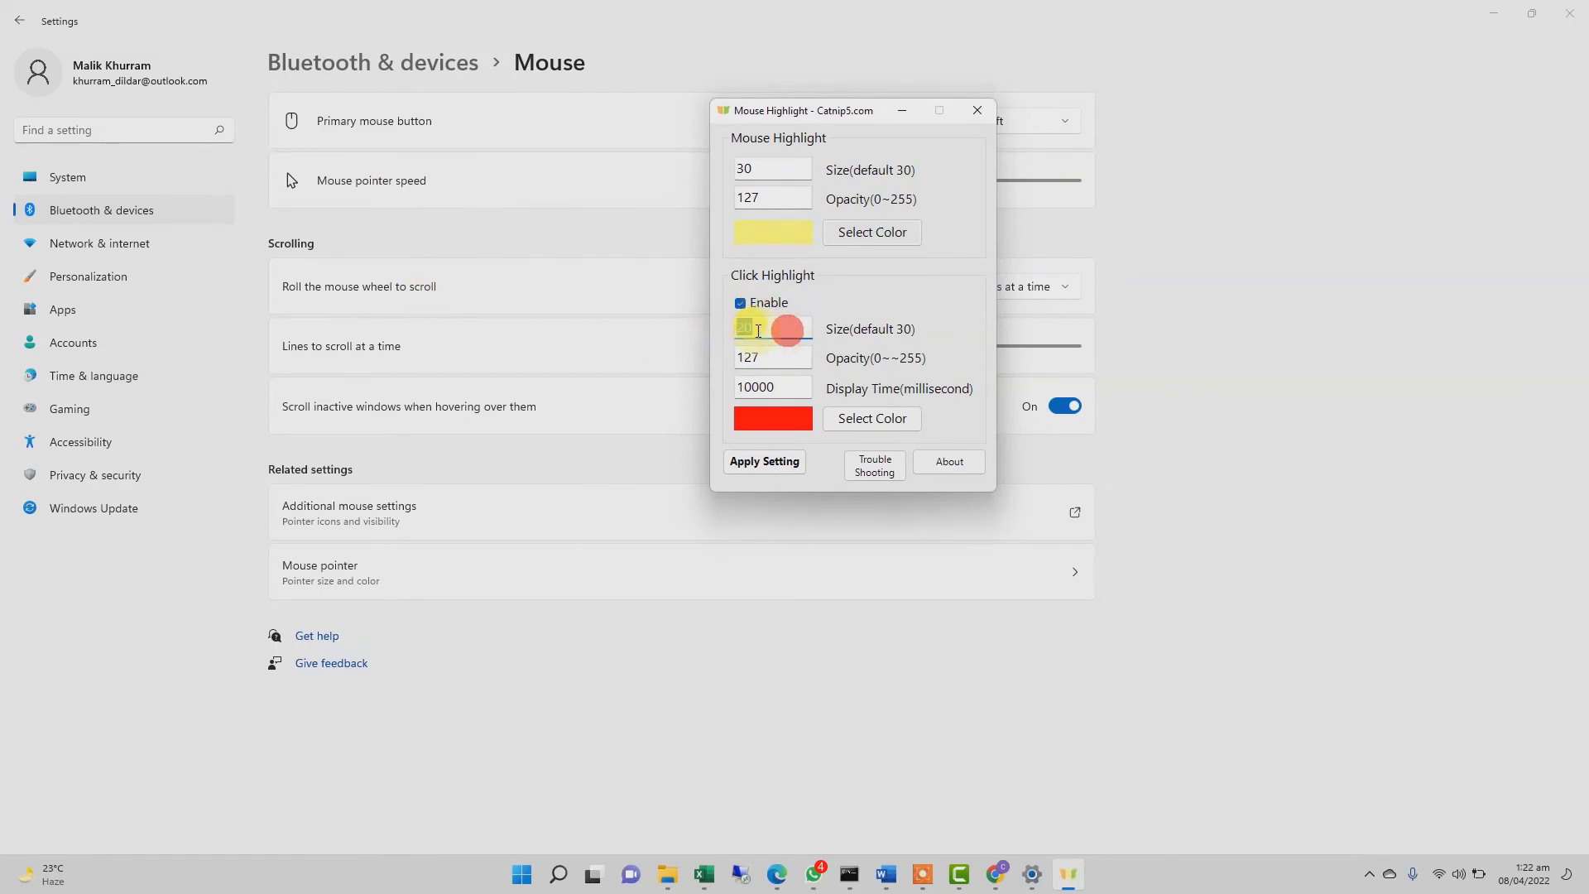
text(40)
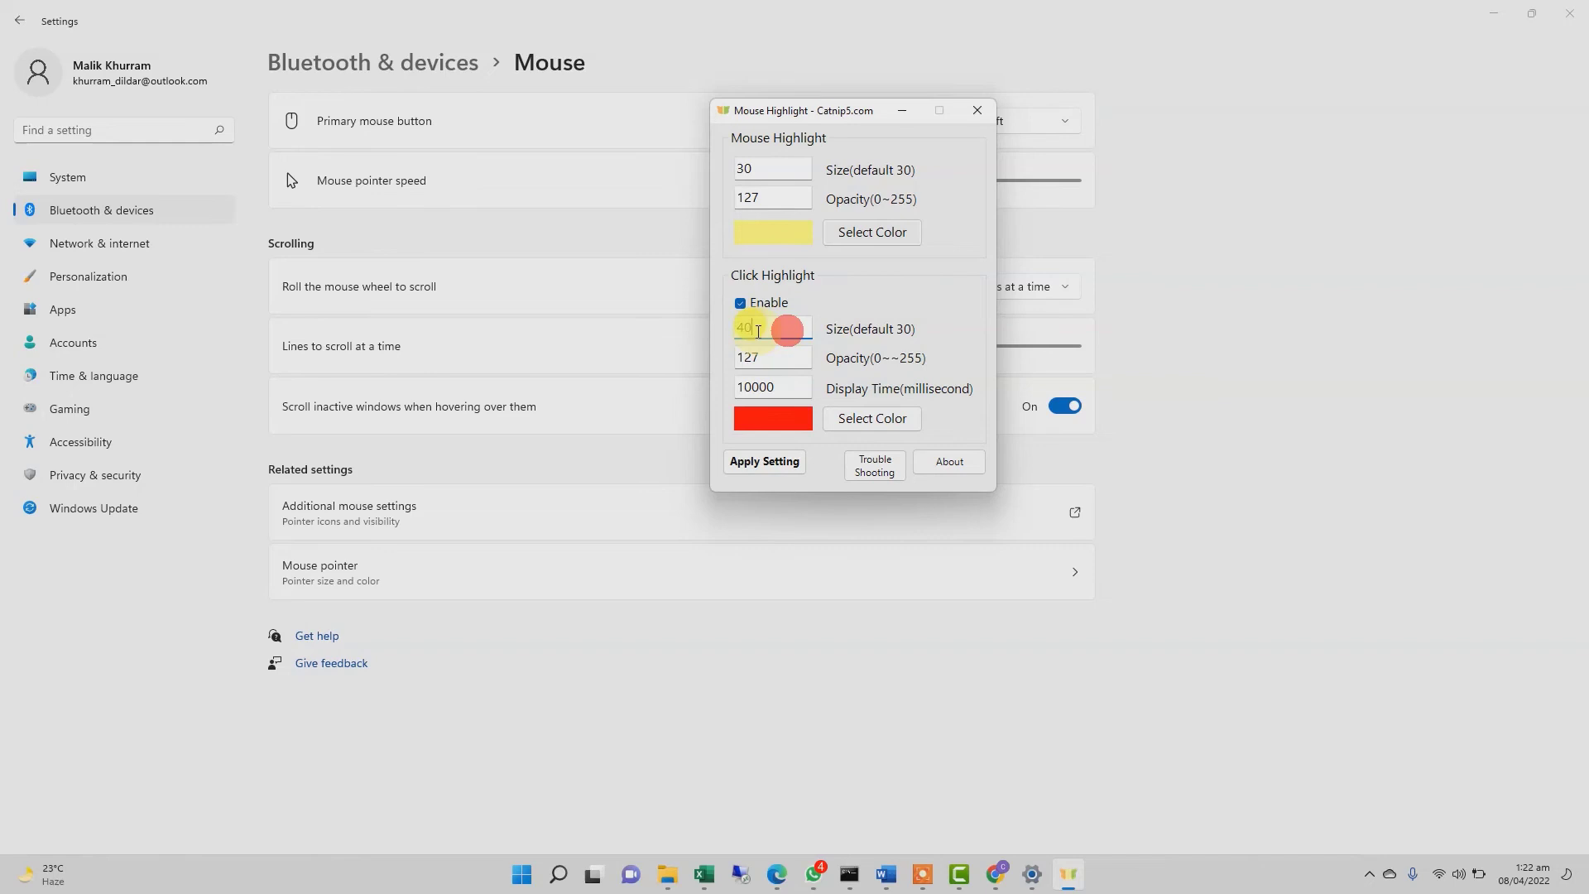
click(785, 379)
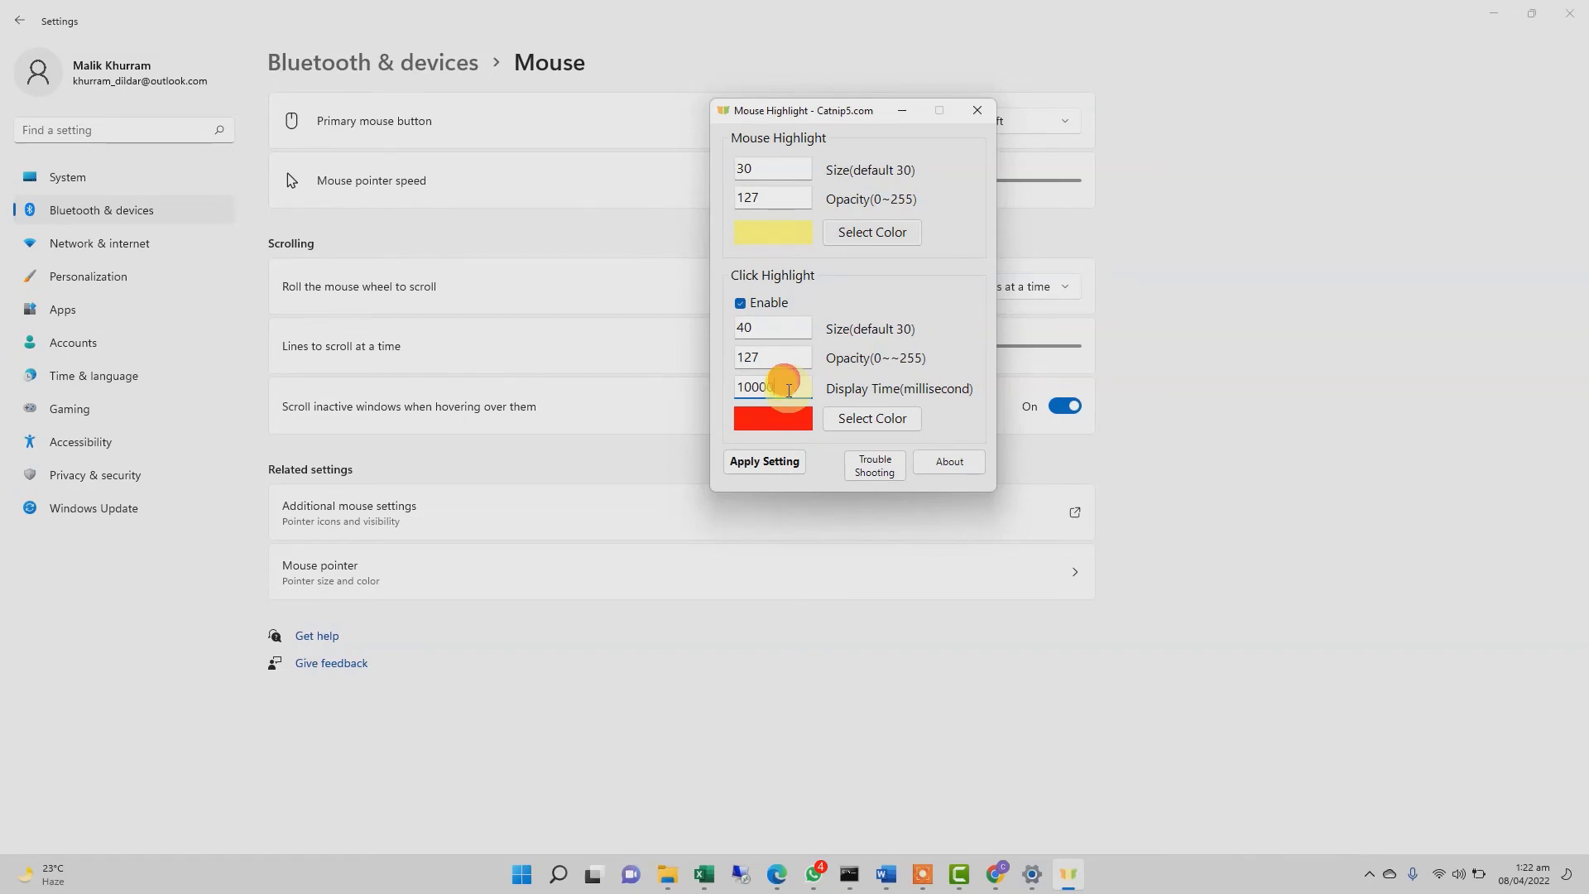
click(876, 424)
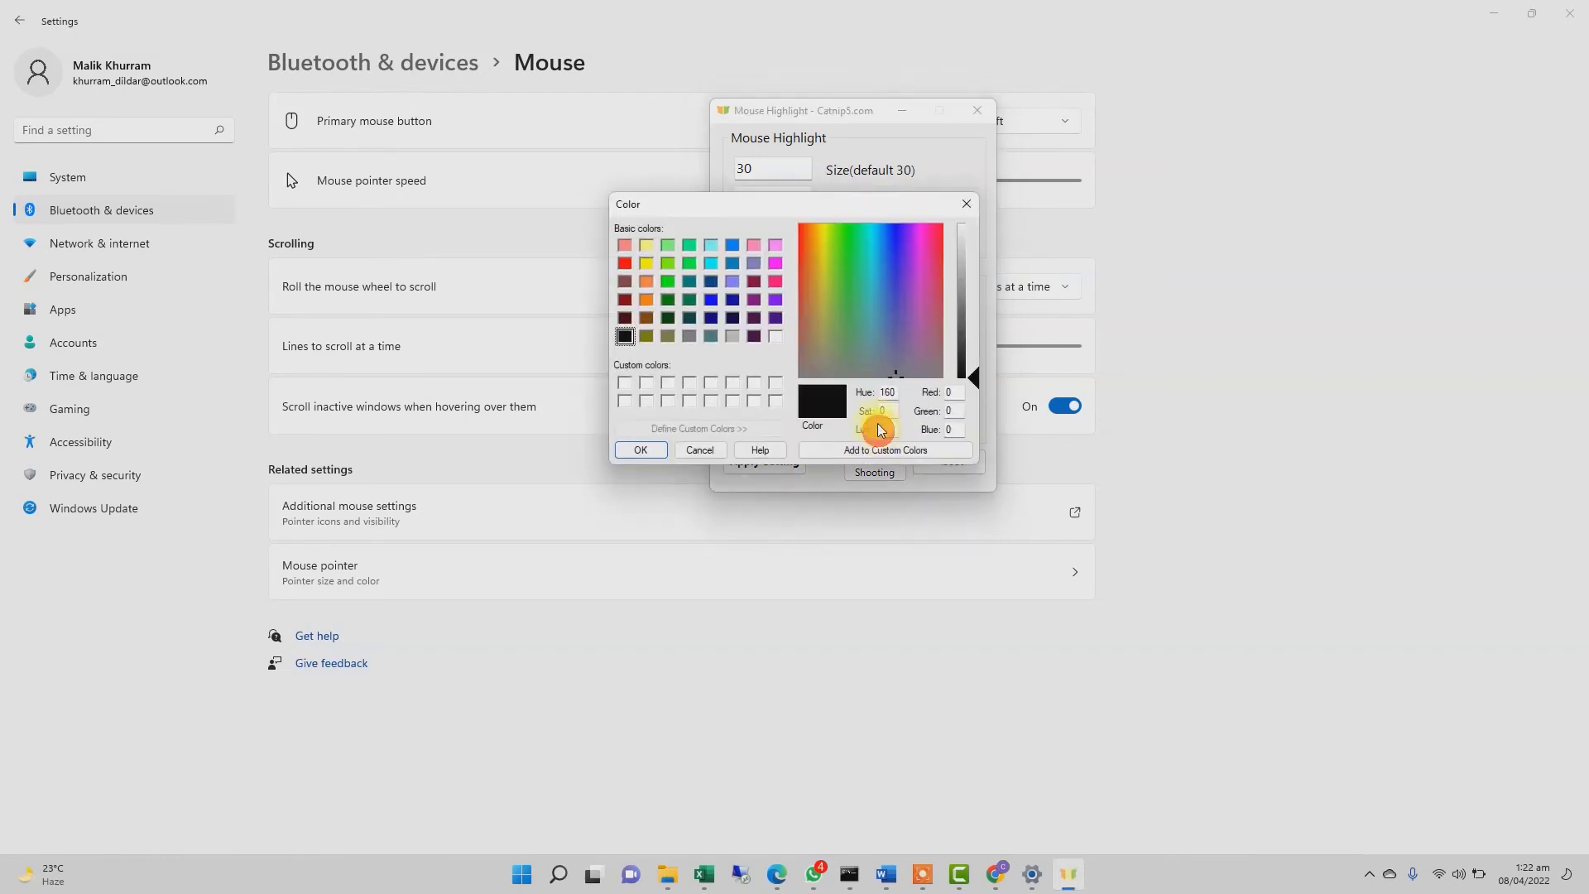
click(690, 263)
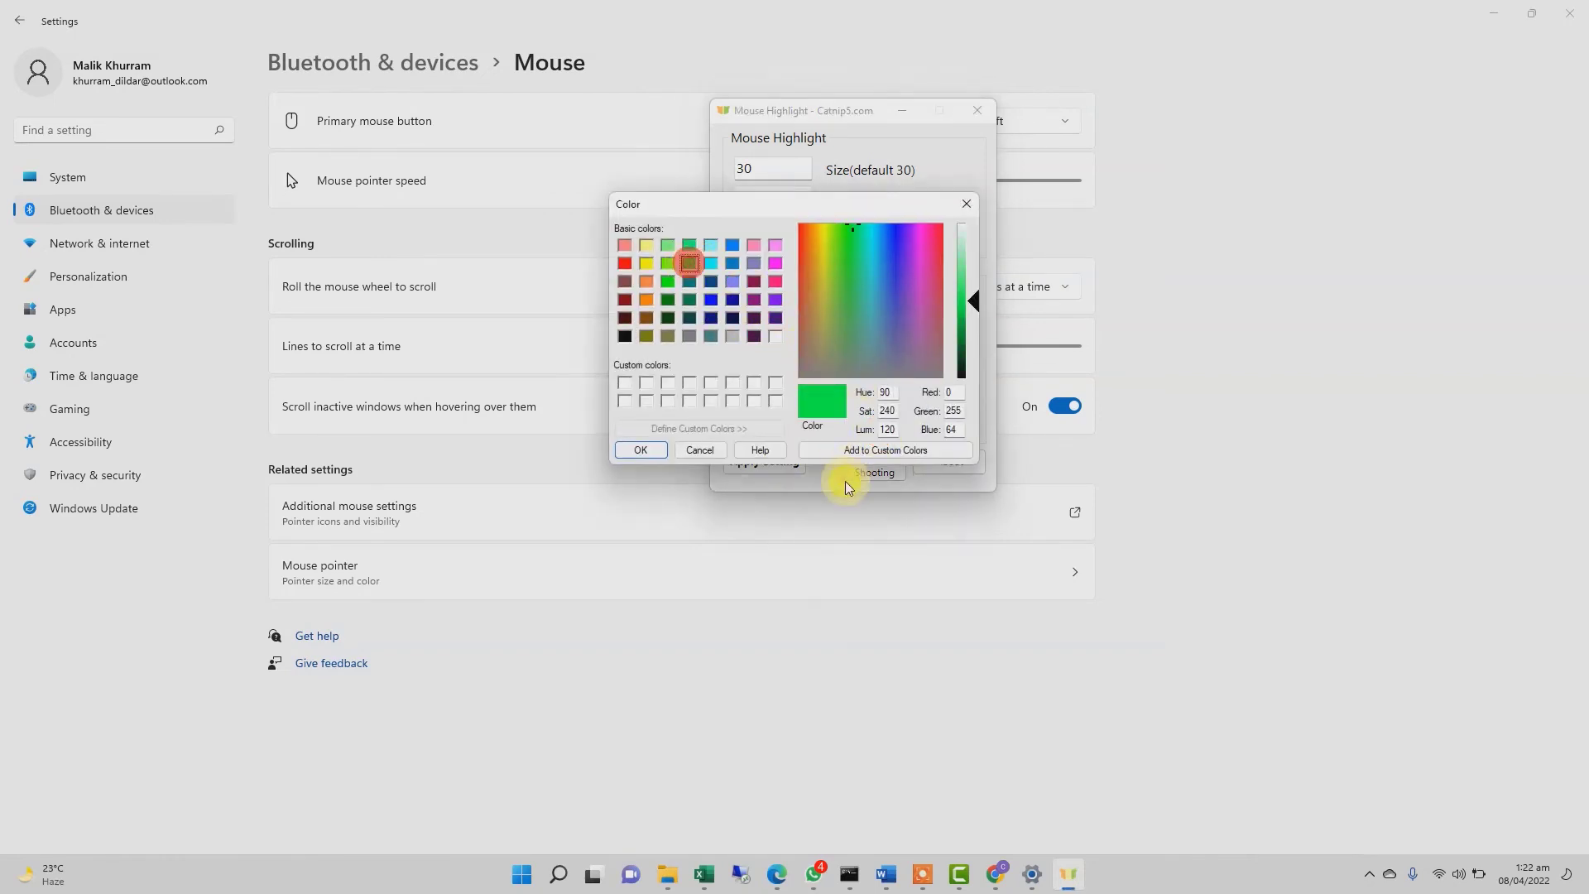
click(652, 453)
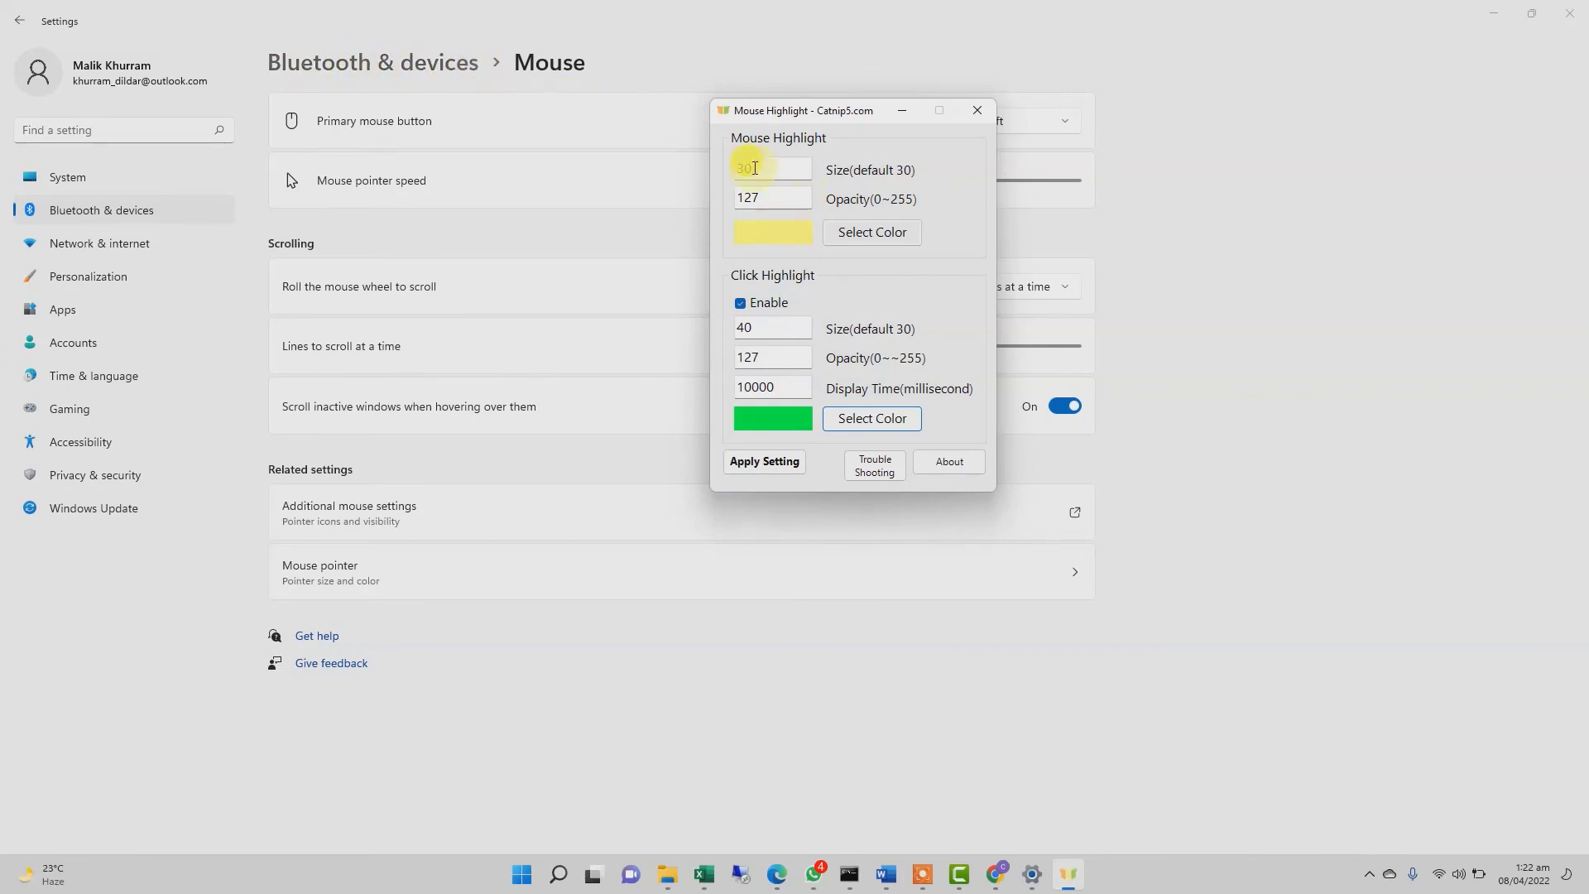
Test the click highlight on the Bluetooth & devices heading in Settings, return to the Mouse Highlight window, and close it.
click(280, 63)
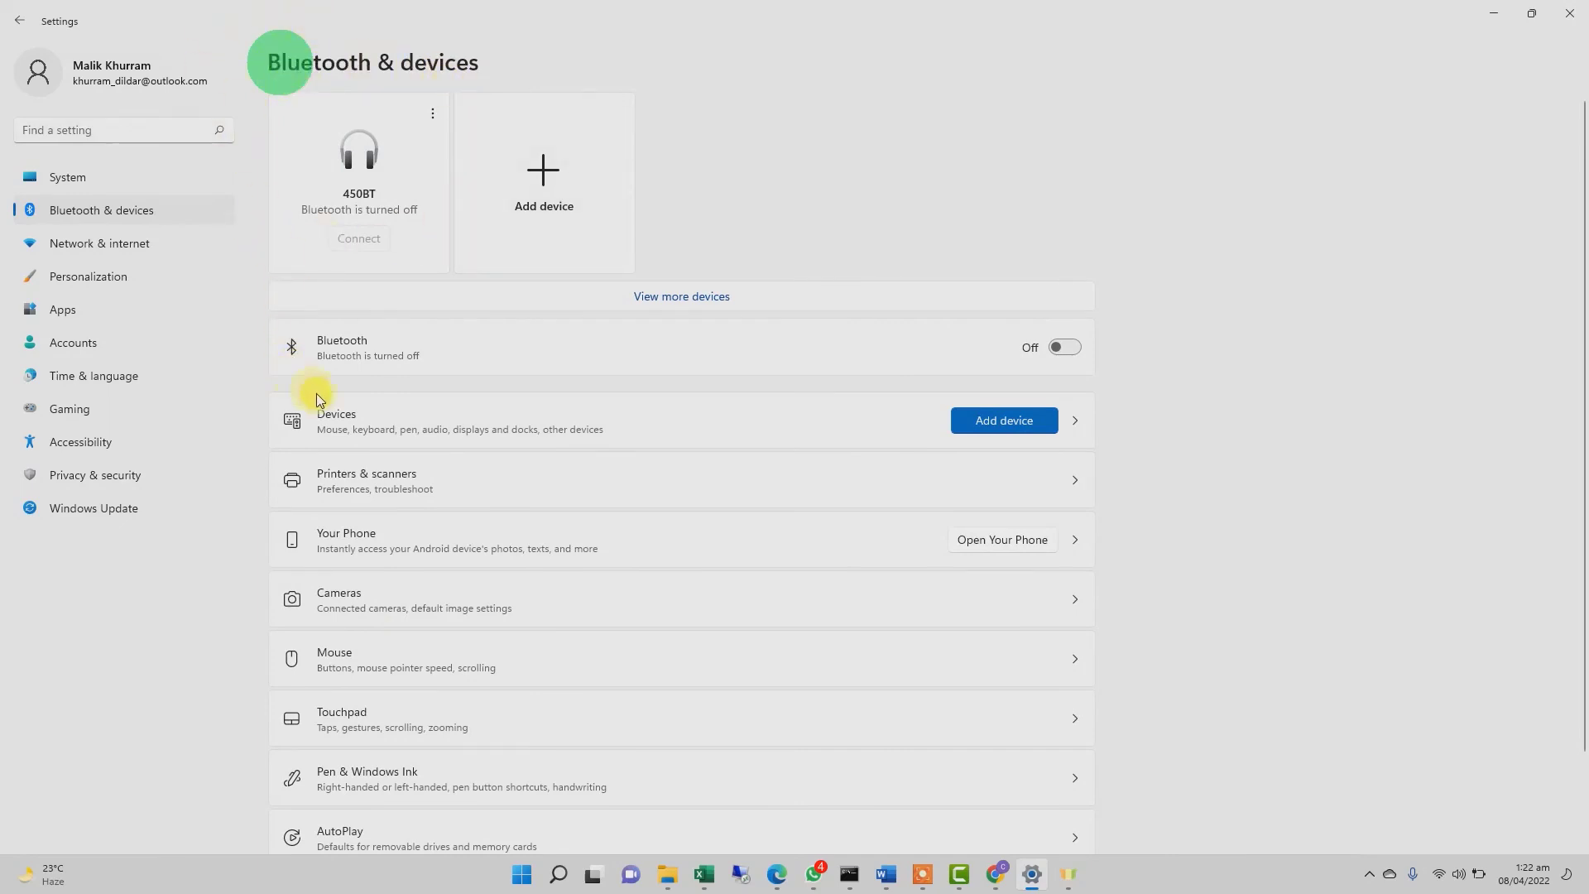
click(1067, 874)
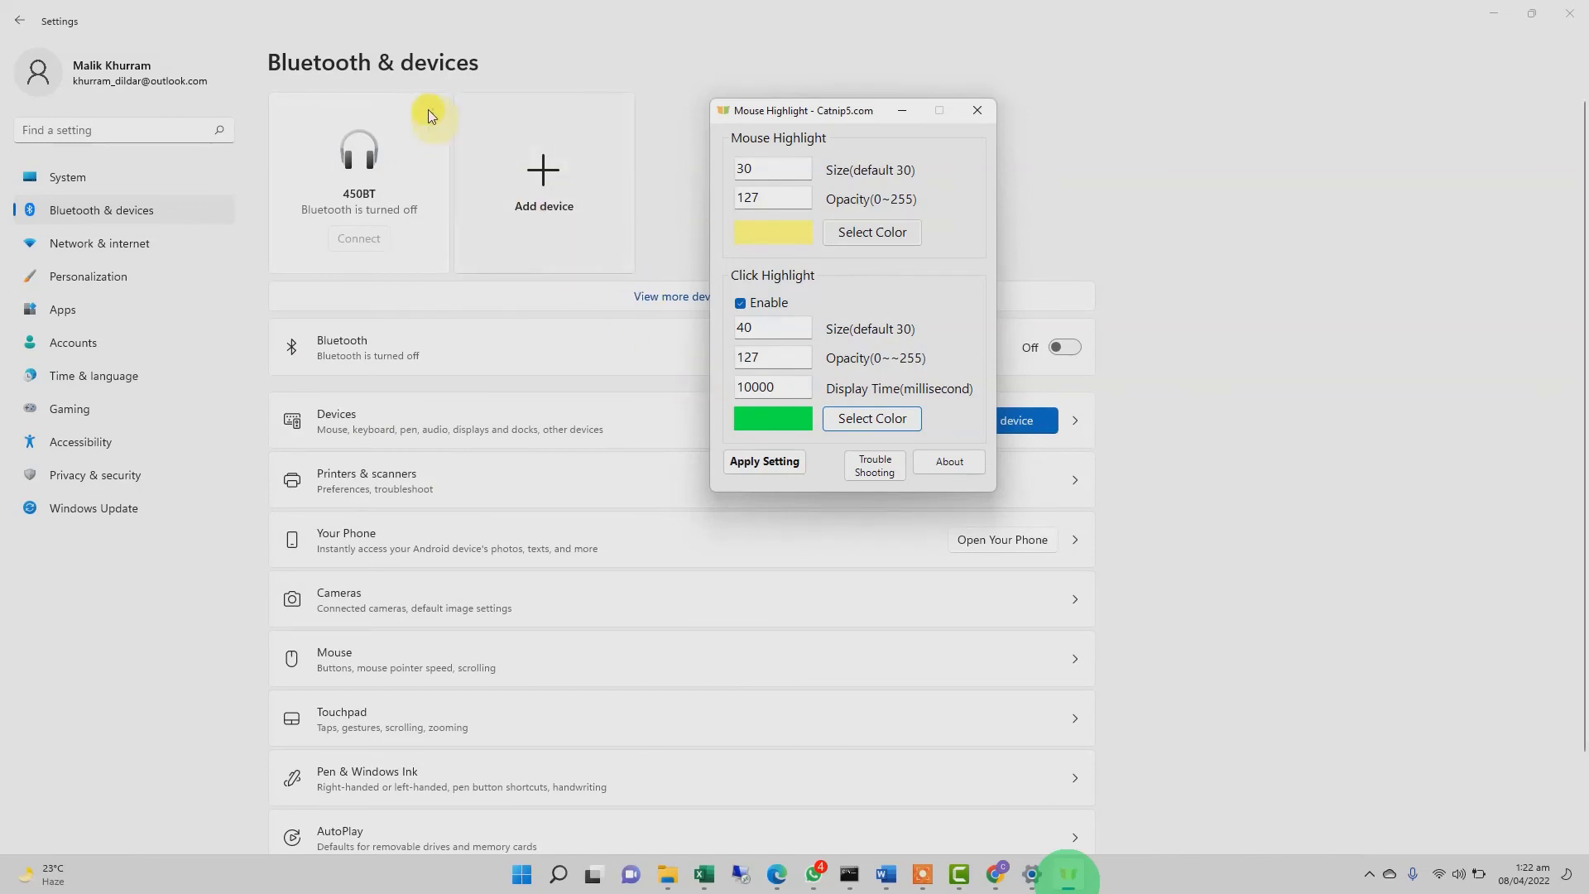
click(293, 61)
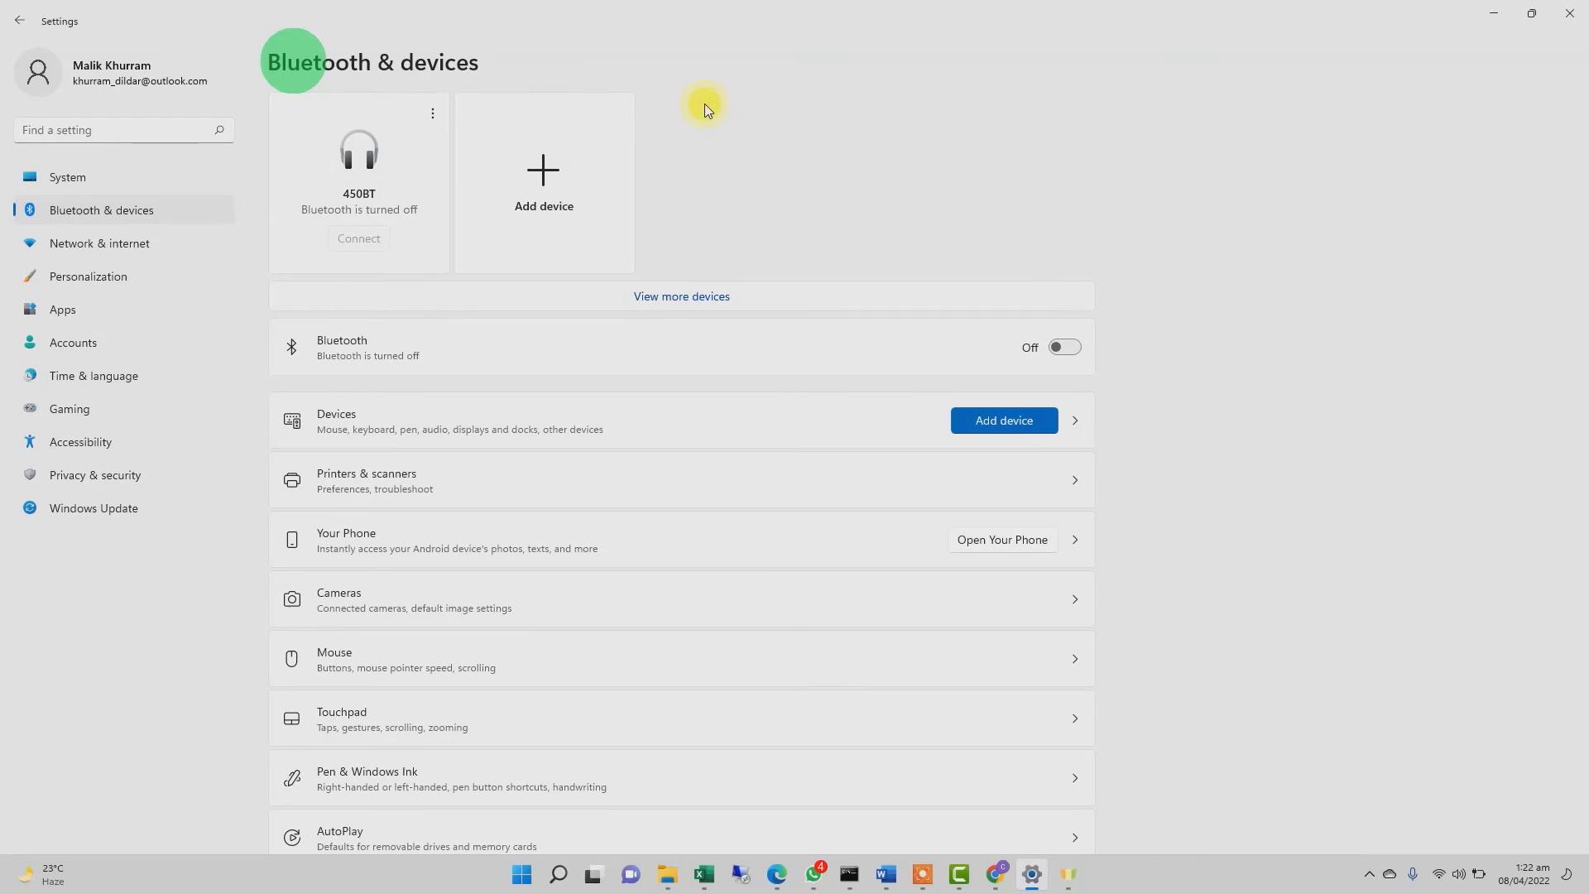
click(1068, 874)
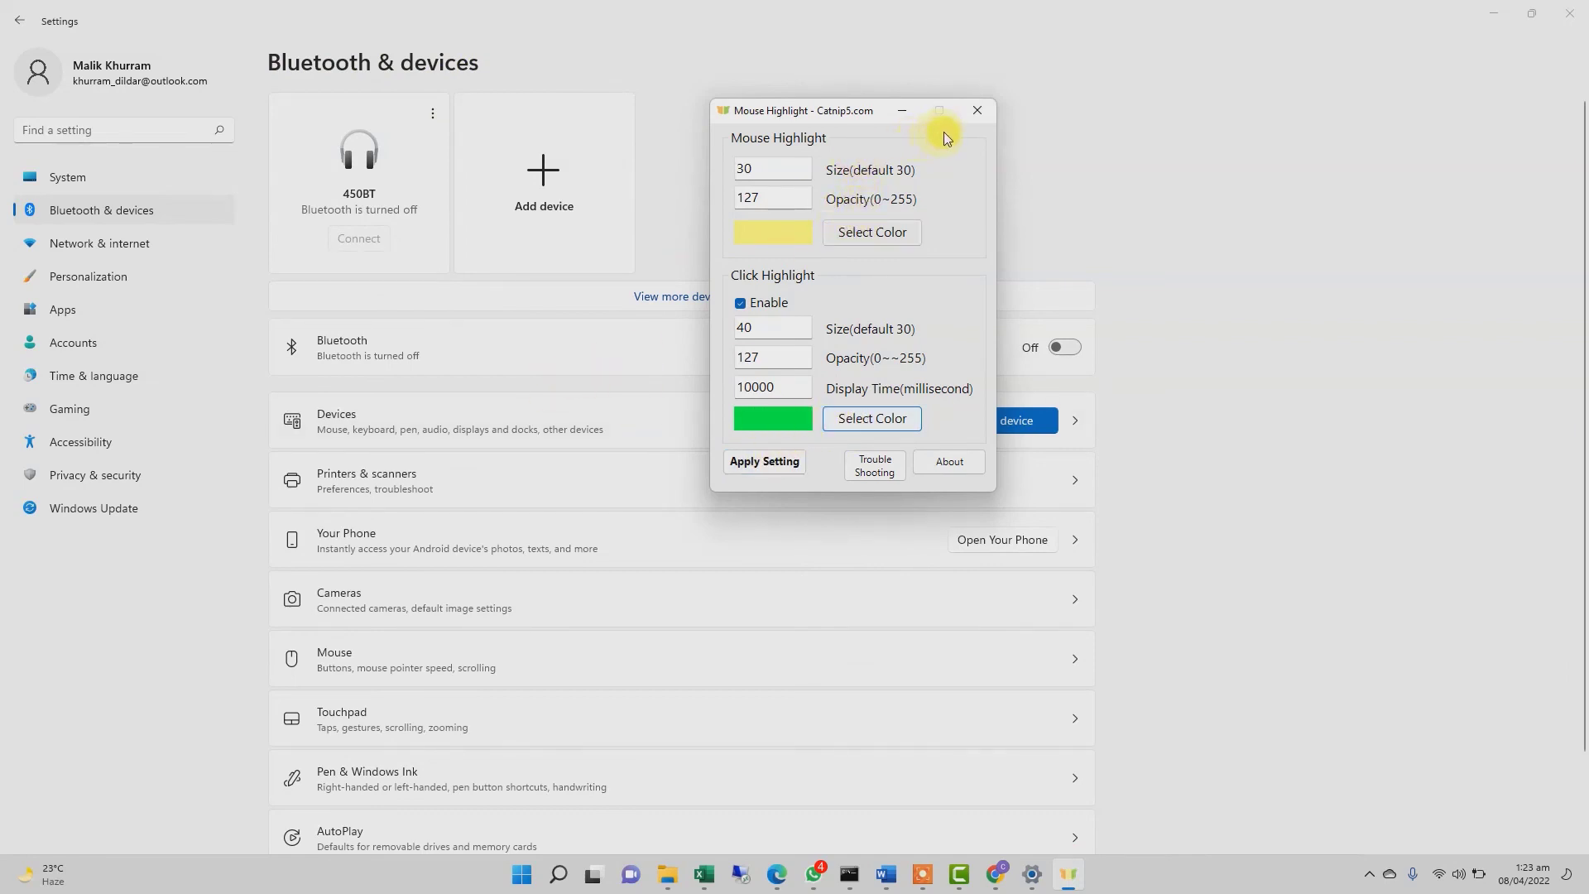
click(974, 110)
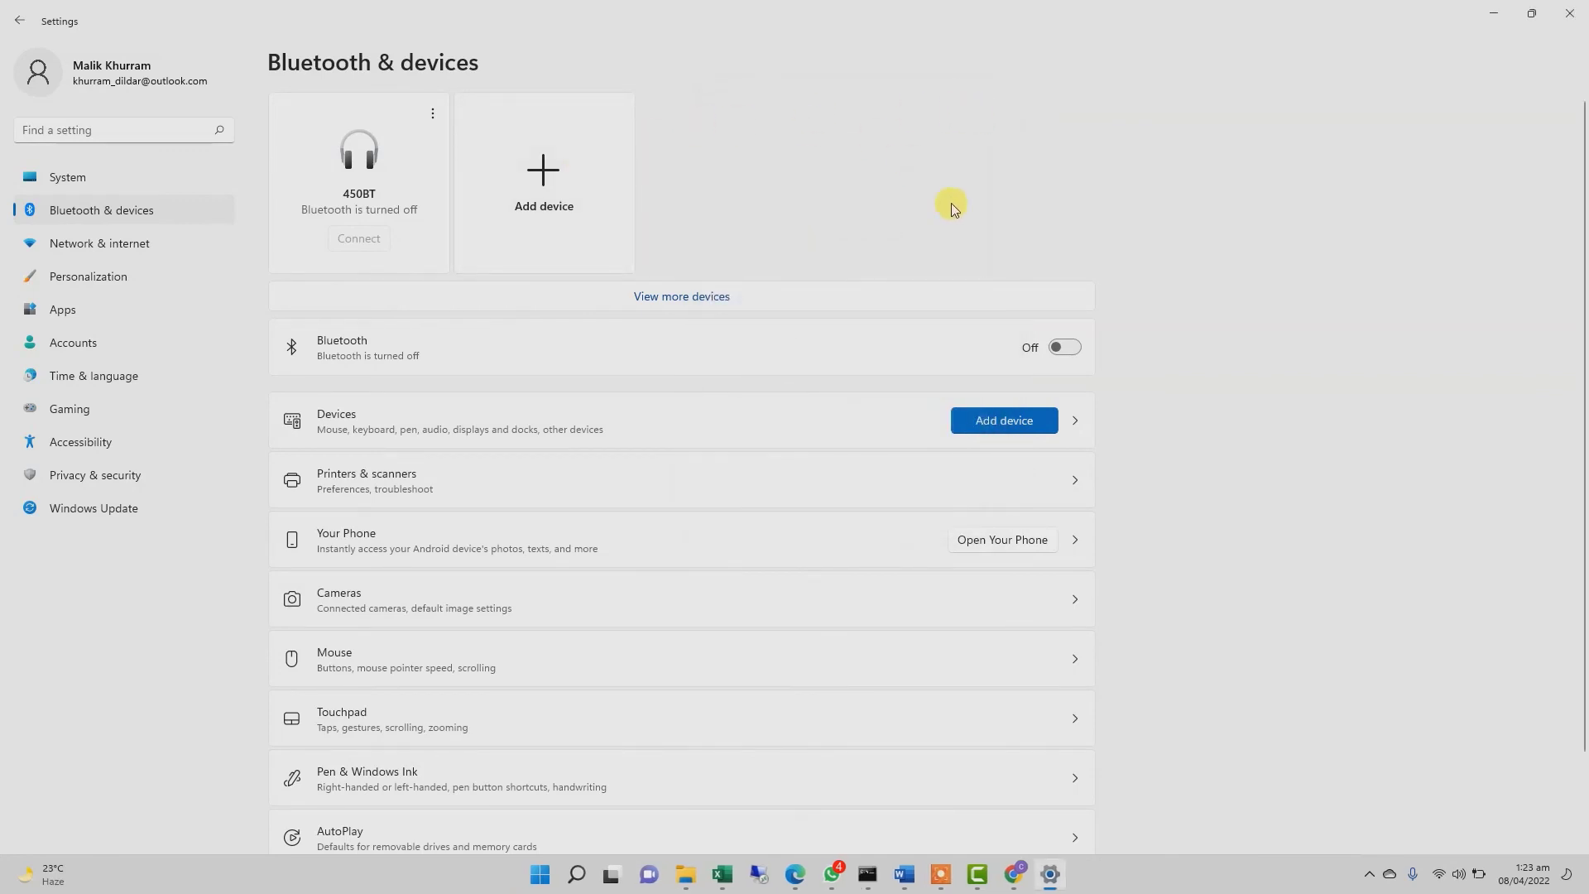
Switch to Chrome and show the GlobaleMag YouTube channel page.
click(1011, 869)
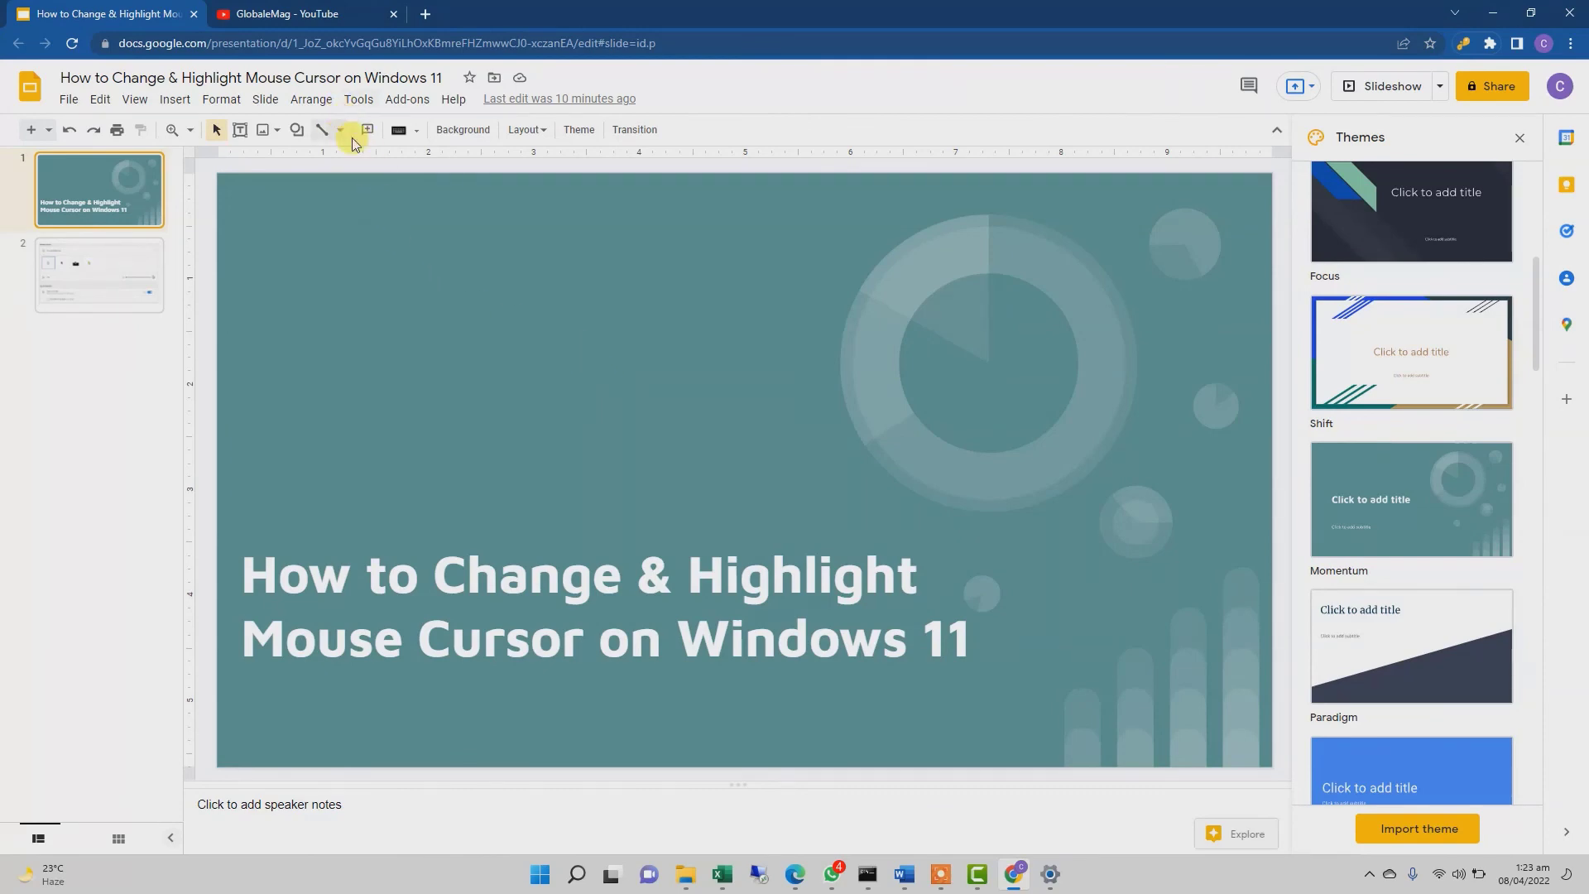
click(306, 15)
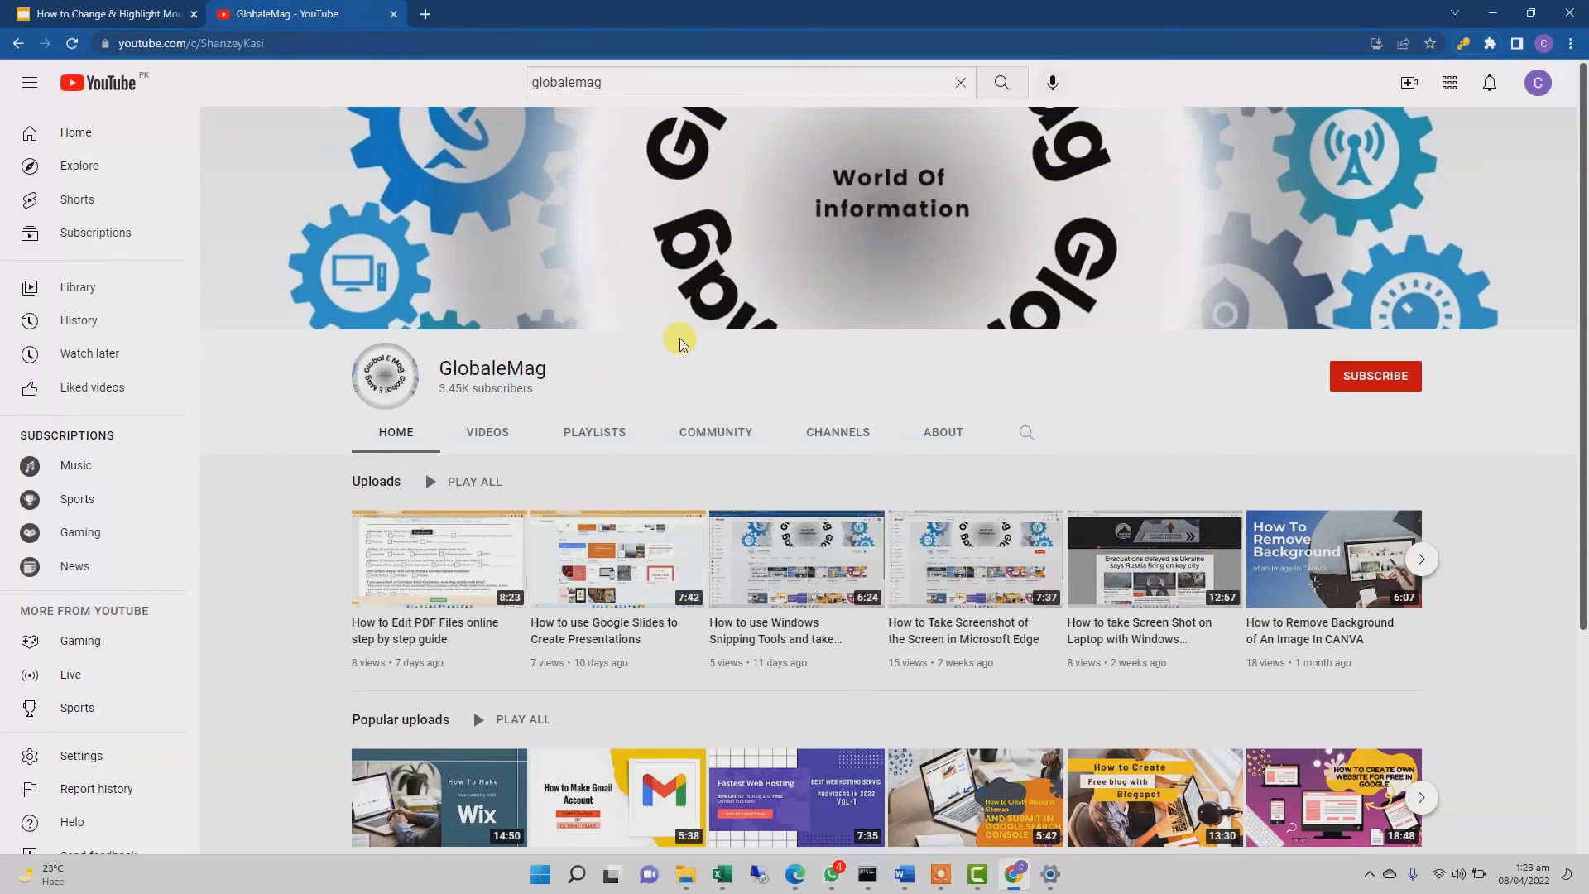
mouse_move(933, 871)
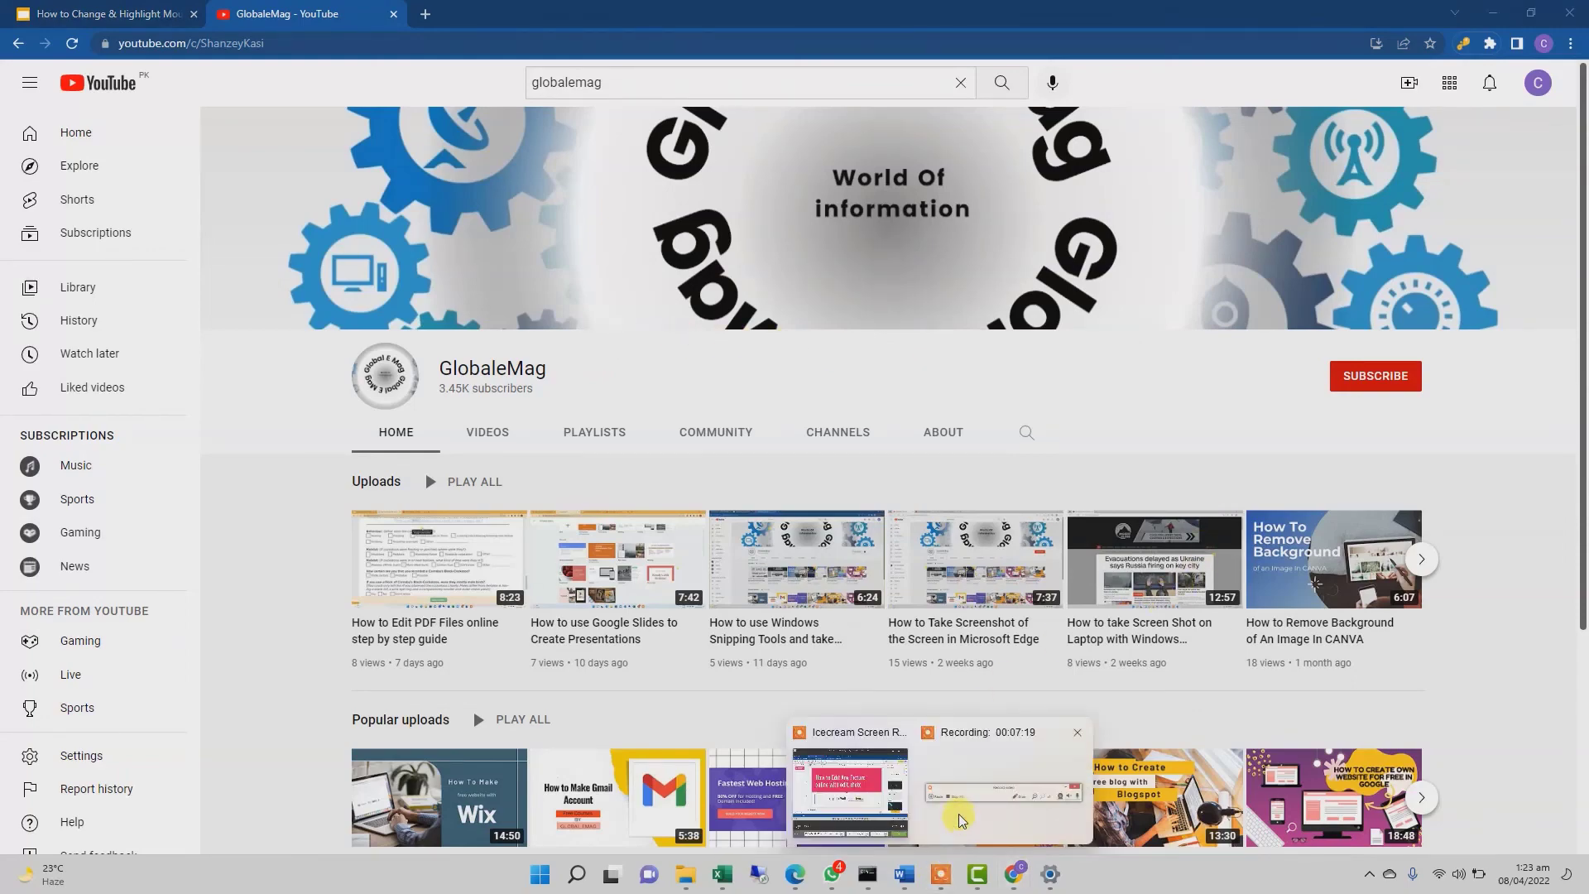